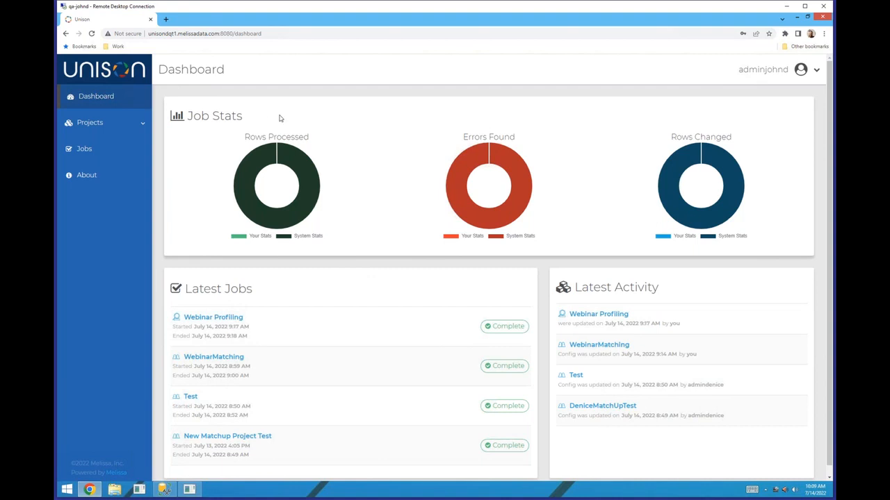
Check the system totals for rows processed, errors found and rows changed in the job statistics charts
mouse_move(310, 168)
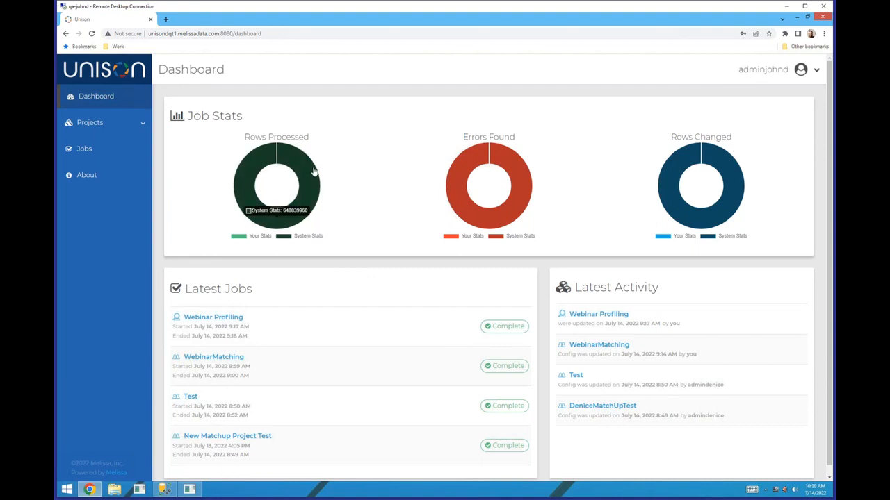
mouse_move(513, 160)
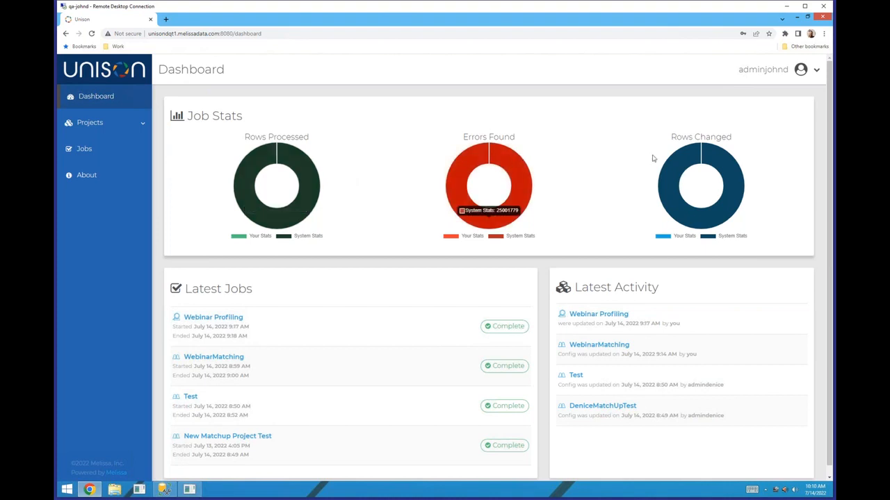
mouse_move(714, 158)
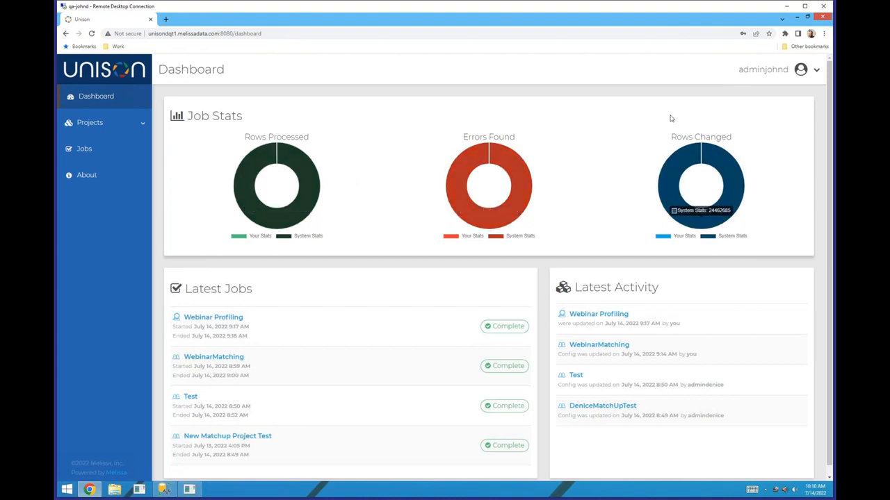
mouse_move(194, 289)
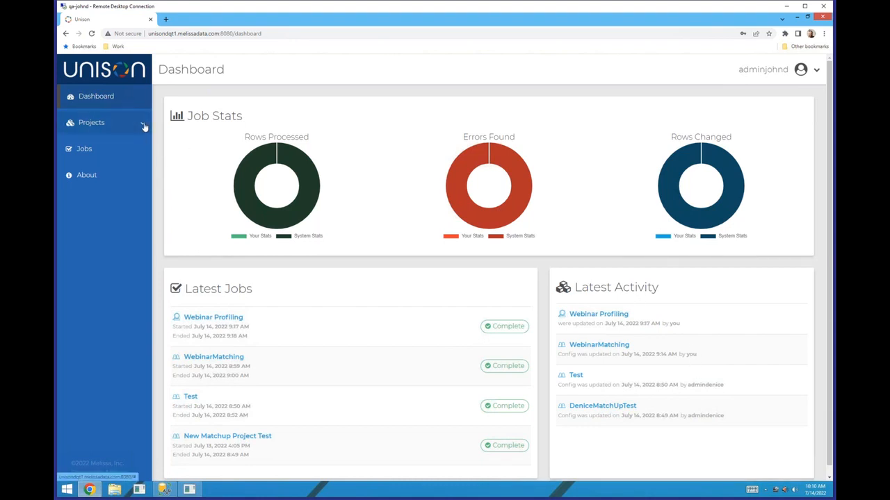
Create a new verification project named "Unison Webinar Demo"
click(144, 127)
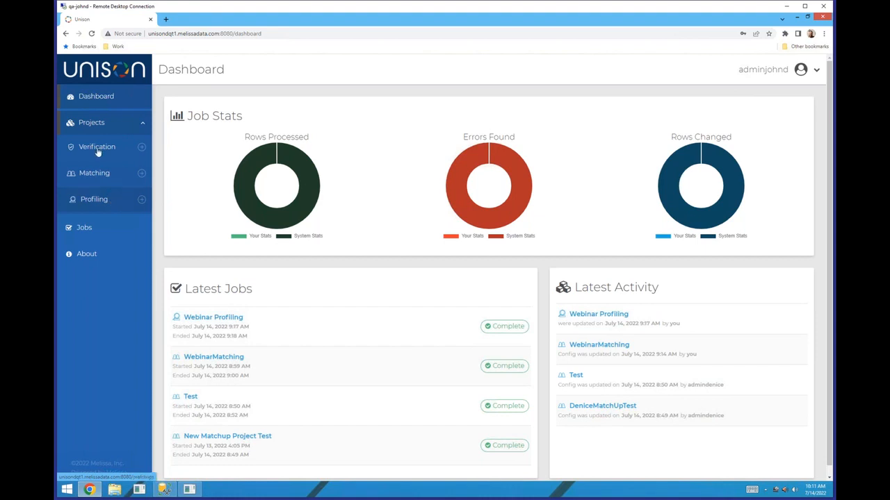
click(142, 149)
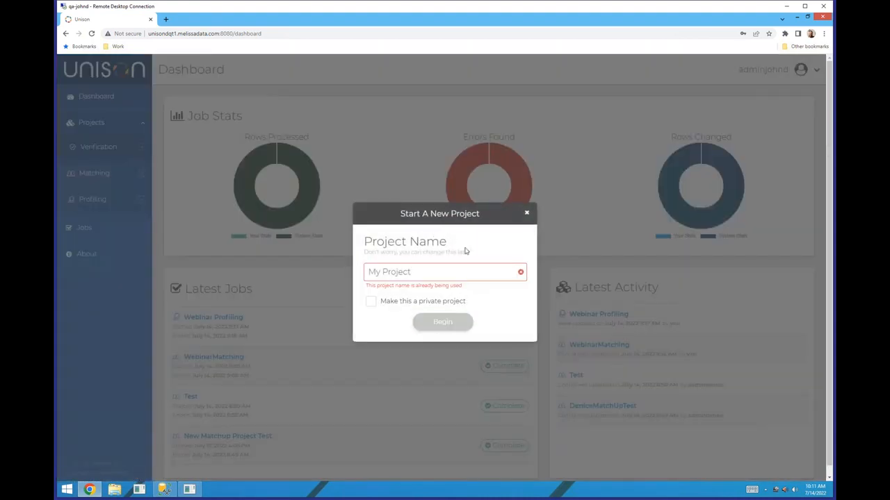
click(463, 268)
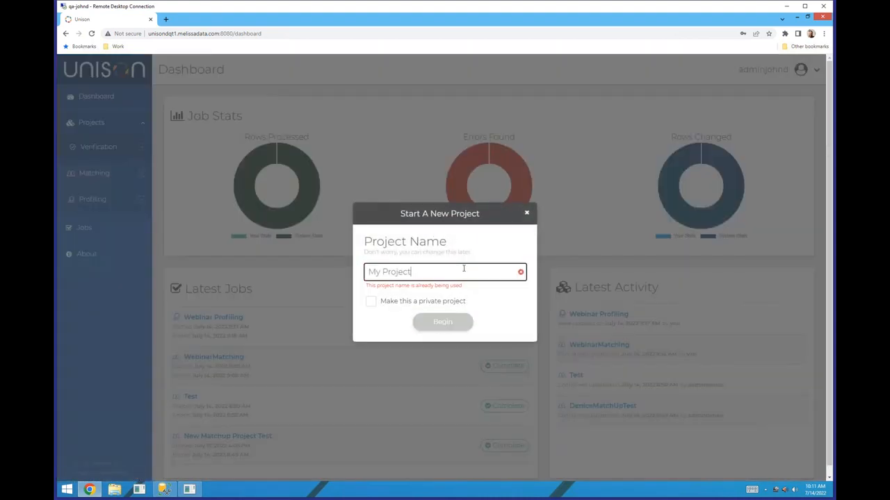
key(BackSpace)
key(BackSpace)
key(BackSpace)
key(BackSpace)
key(BackSpace)
key(BackSpace)
key(BackSpace)
key(BackSpace)
key(BackSpace)
text(We)
key(BackSpace)
text(Unison)
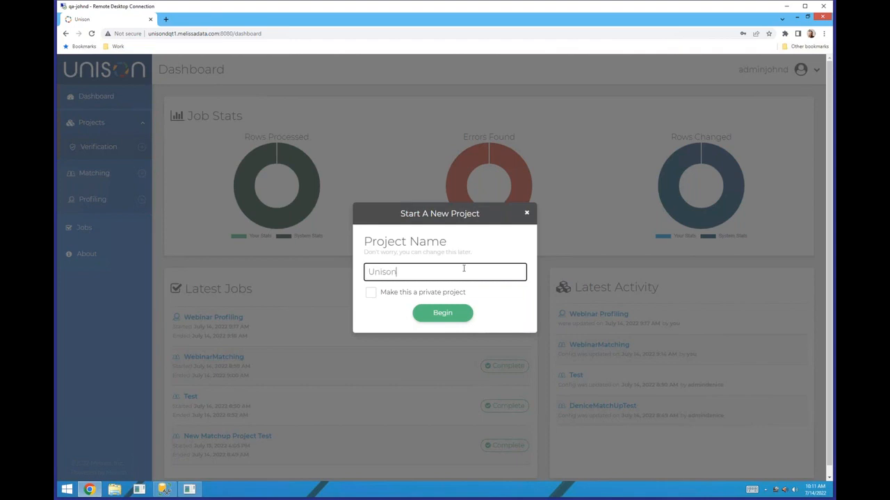
text( Webinar Demo)
click(443, 317)
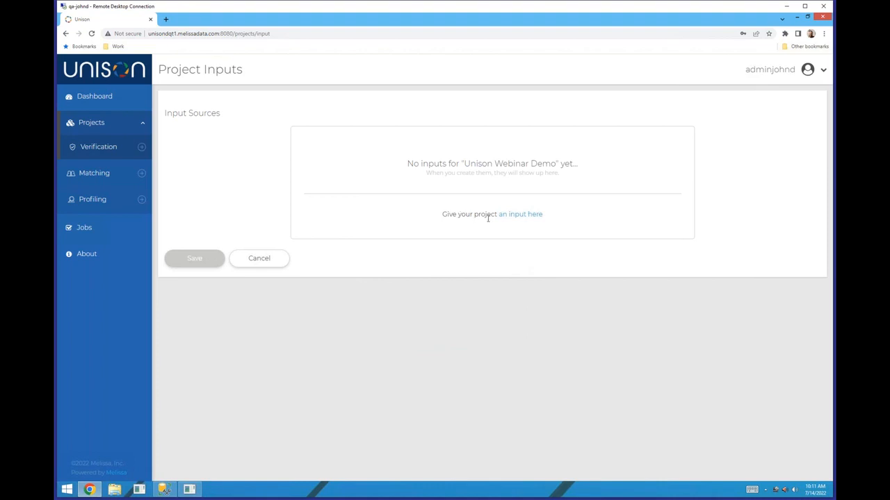
Start adding an input to the project, with a database table as the source type
click(523, 217)
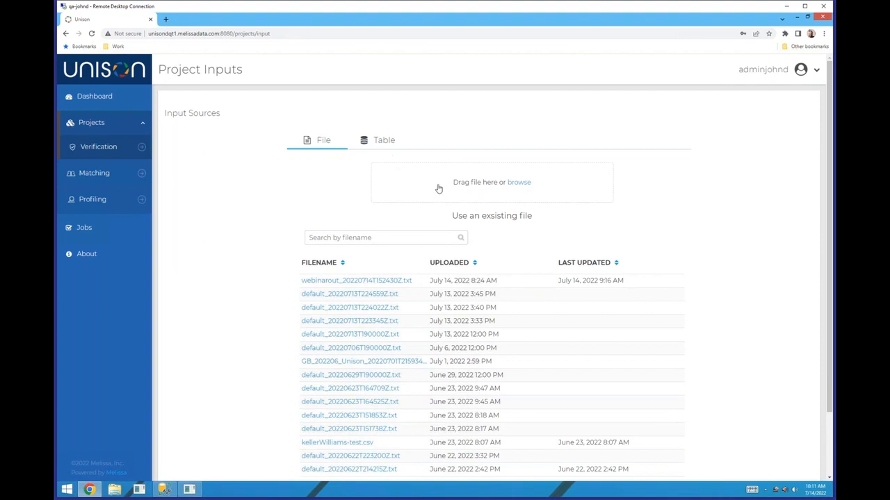
click(394, 142)
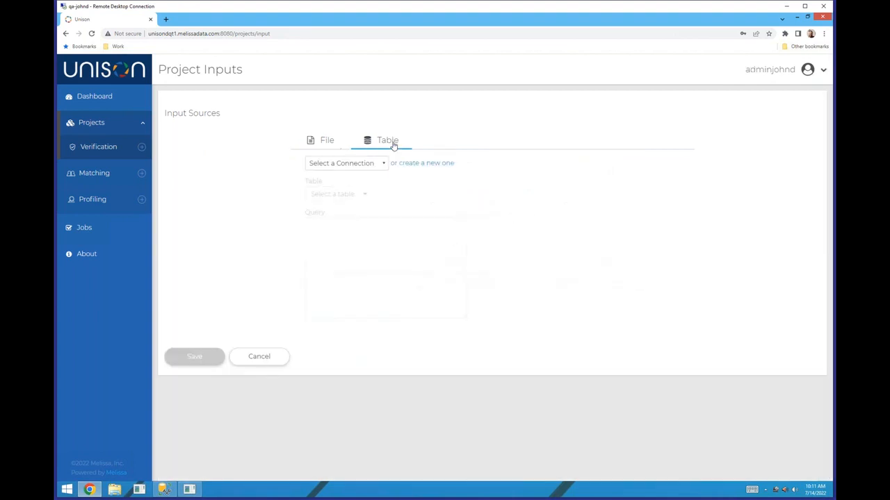
Examine the vendor choices and setup fields for a new table connection, and leave without creating one
click(434, 165)
click(479, 216)
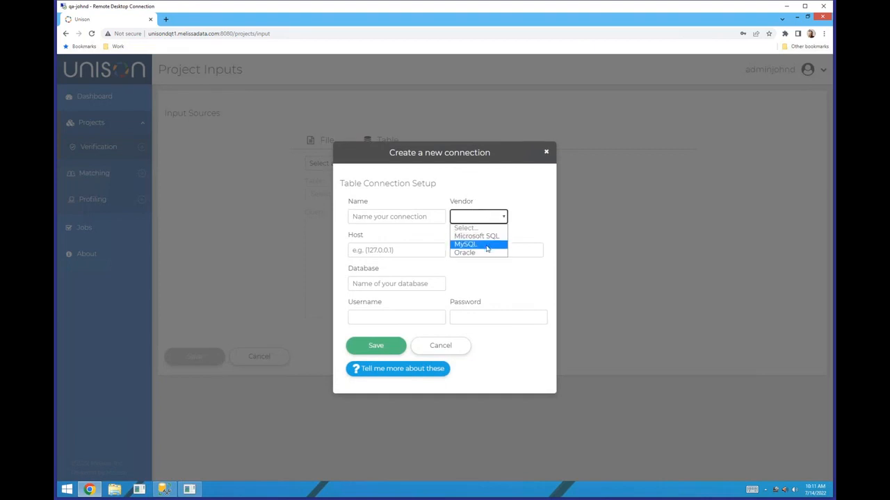
click(493, 206)
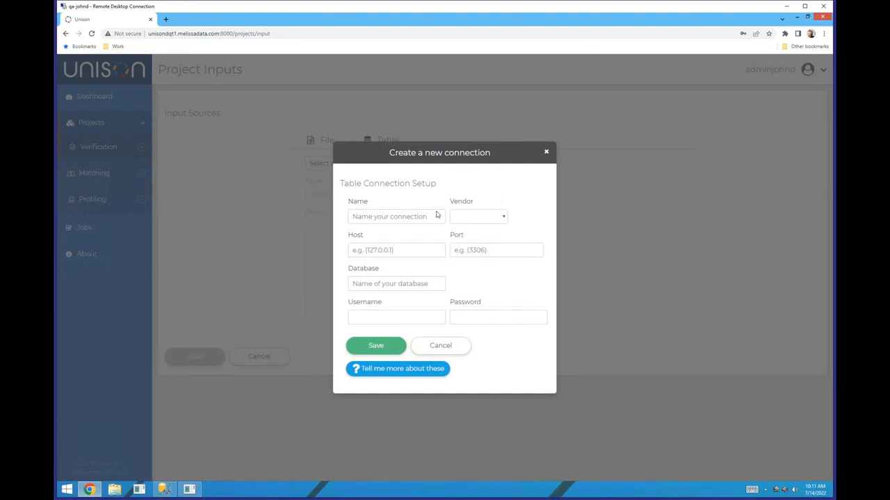
click(434, 217)
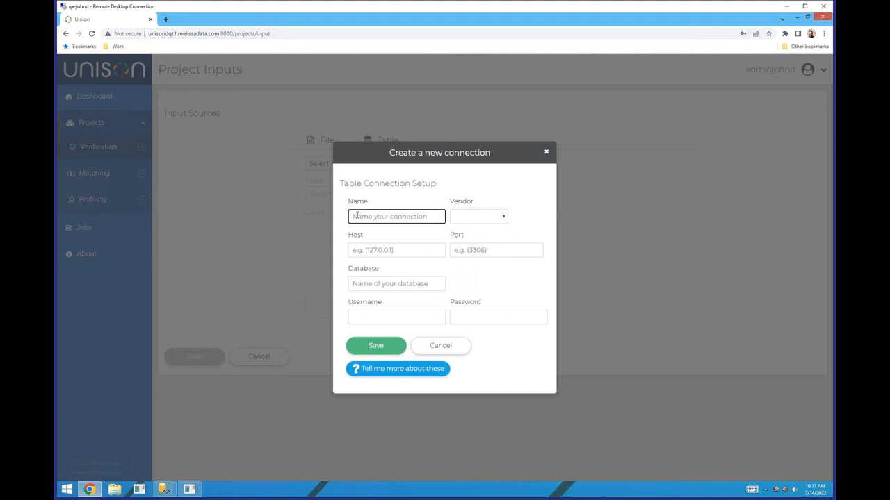
click(420, 254)
click(470, 252)
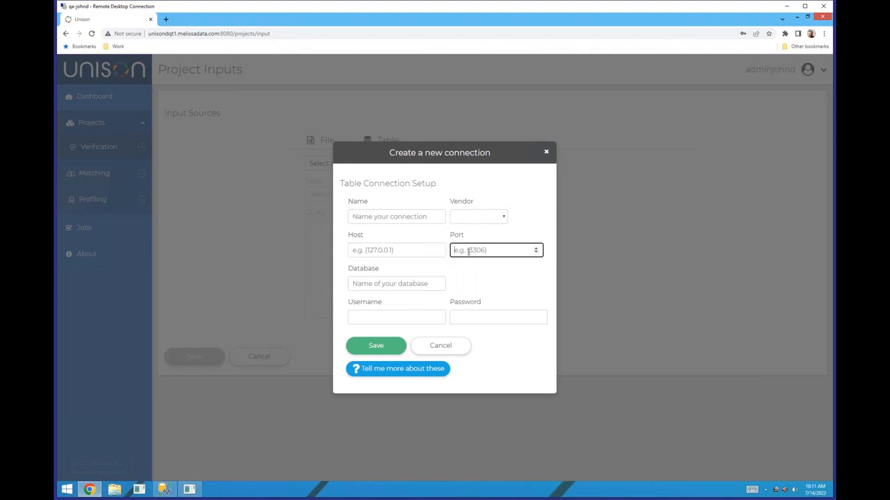
click(415, 285)
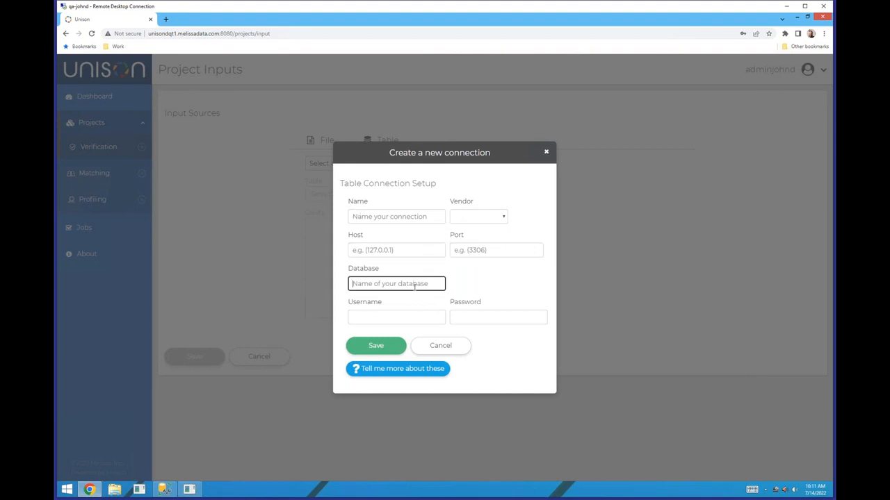
click(432, 318)
click(485, 318)
click(492, 297)
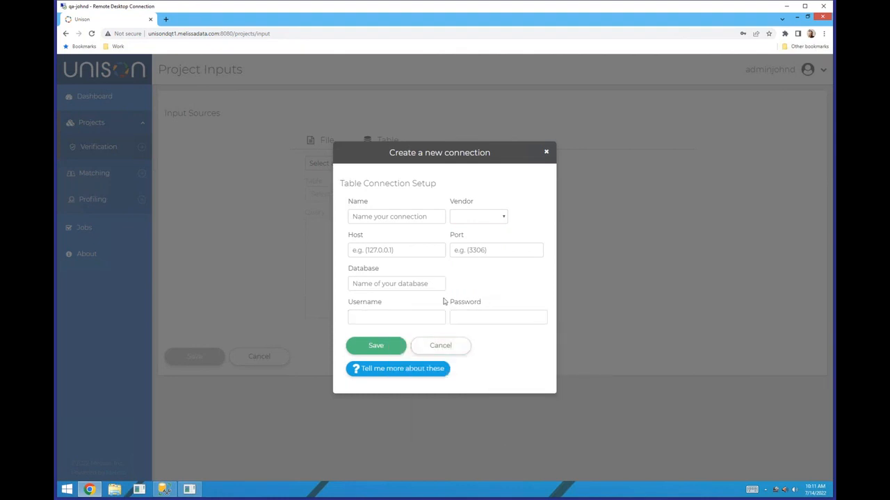
click(445, 347)
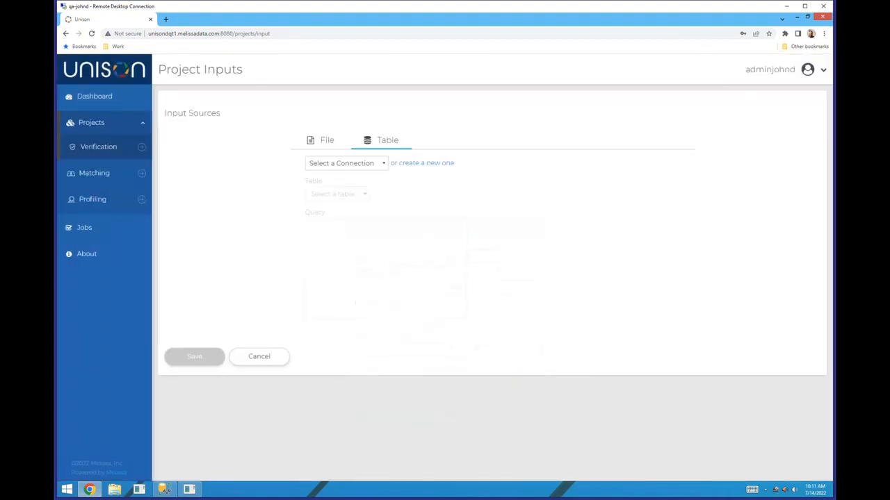
Select the existing qajohnd4 connection and its USRecords table as the input source
click(372, 167)
click(362, 217)
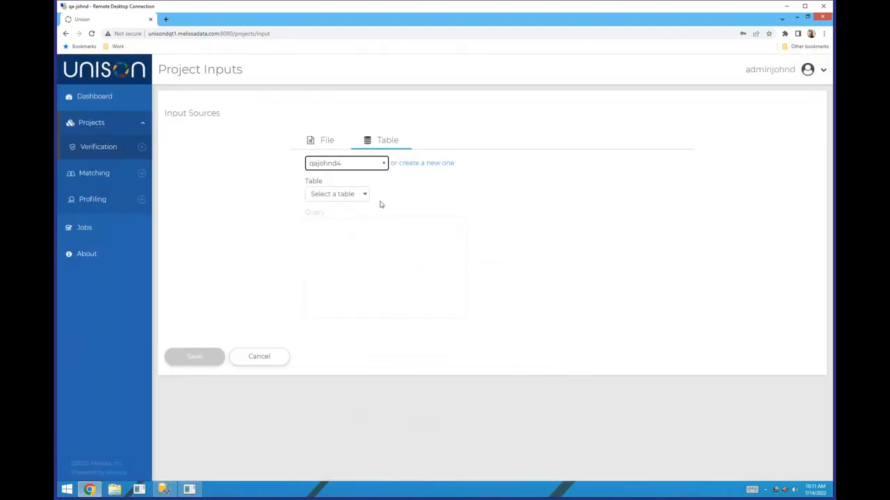
click(356, 194)
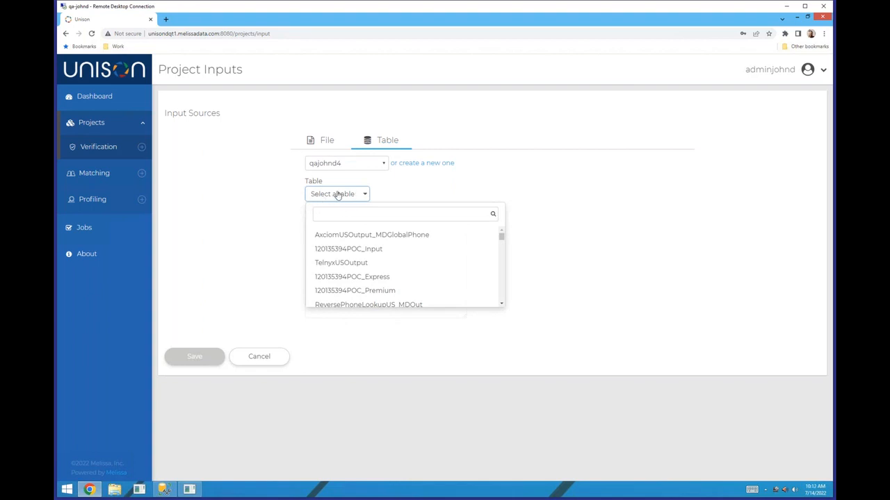
click(355, 209)
text(us)
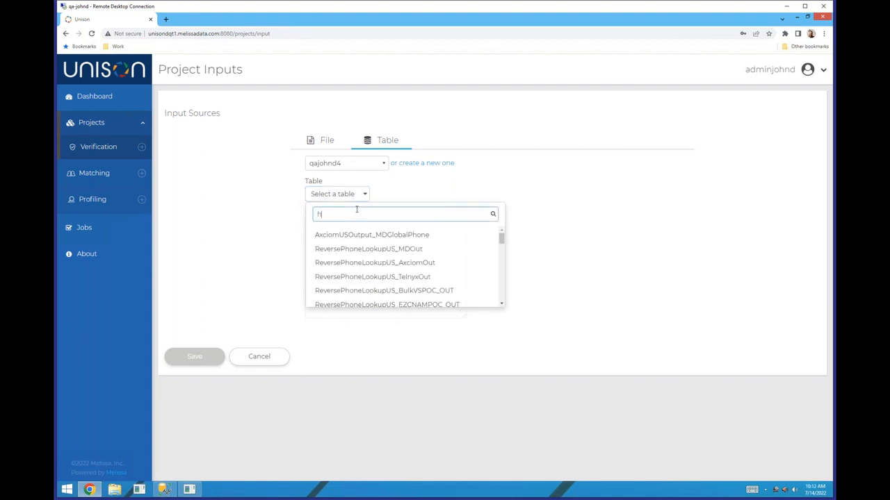
text(re)
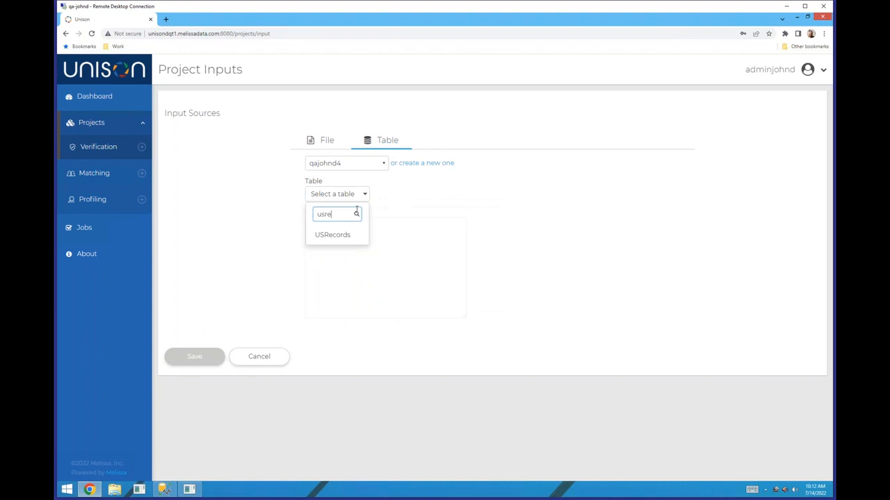
click(337, 235)
Test the connection using the query SELECT * FROM [USRecords] and save the table input
click(406, 224)
drag(391, 223, 292, 222)
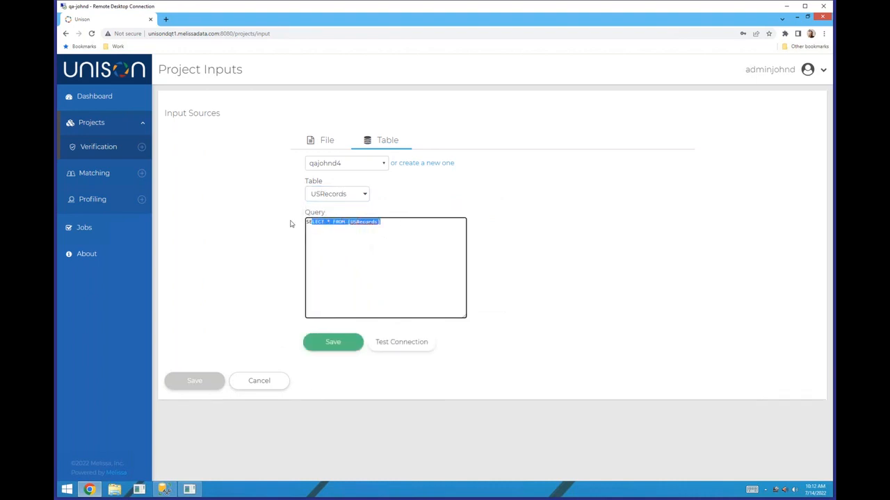
click(392, 223)
click(426, 344)
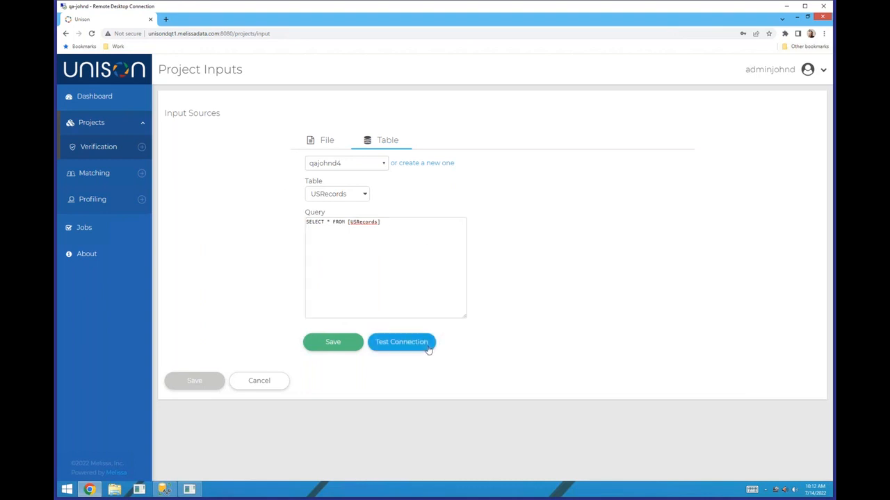
scroll(555, 236, down, 1)
scroll(580, 285, up, 1)
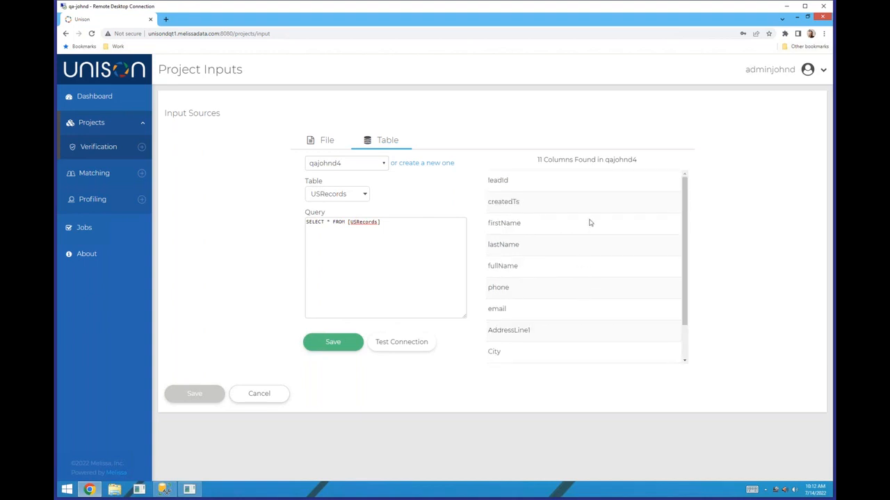
click(342, 348)
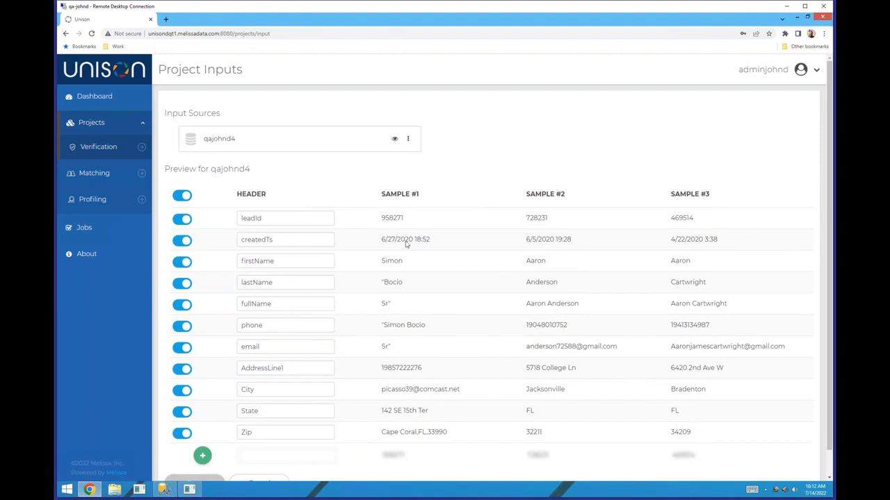
Review the column headers and sample rows in the input preview, and save the input fields with all columns enabled
scroll(384, 228, down, 1)
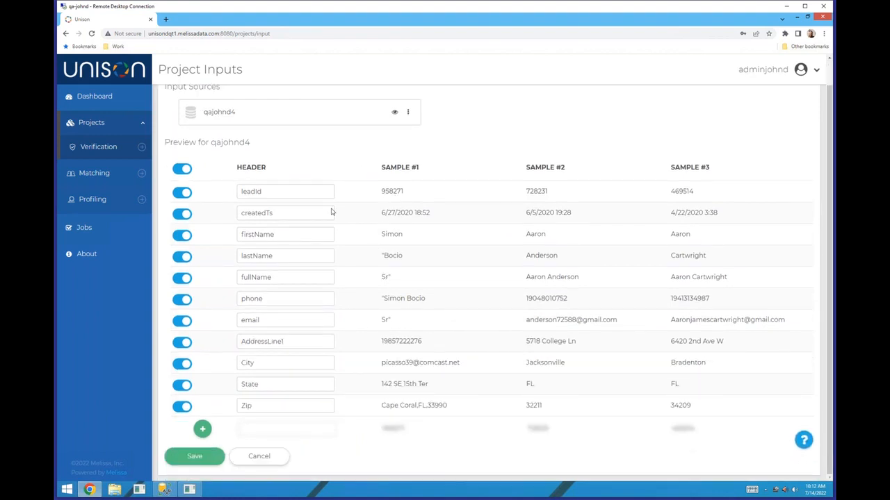
click(279, 193)
click(290, 216)
click(297, 241)
drag(382, 189, 721, 197)
click(634, 229)
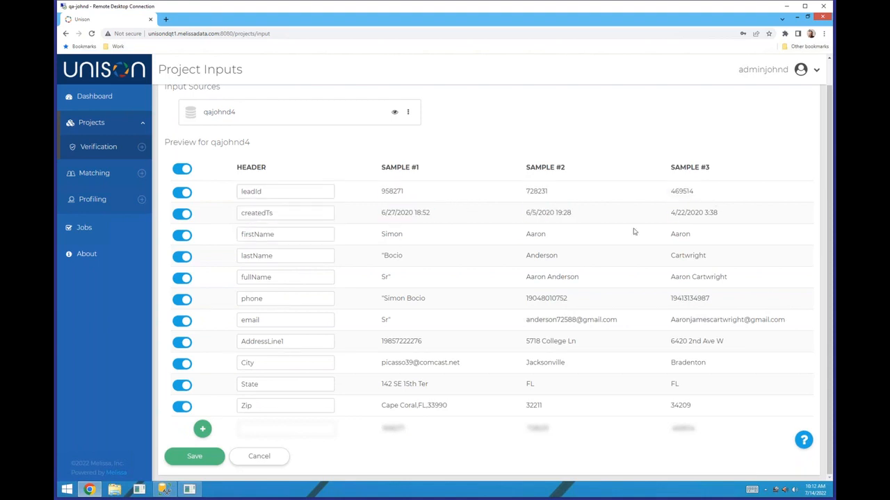
click(198, 456)
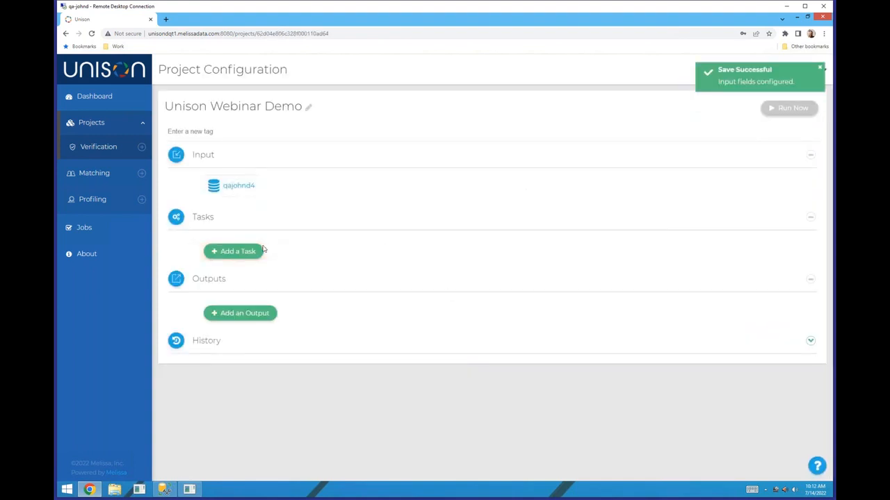
Add an Address Cleansing task with the US Only option to the project
click(255, 252)
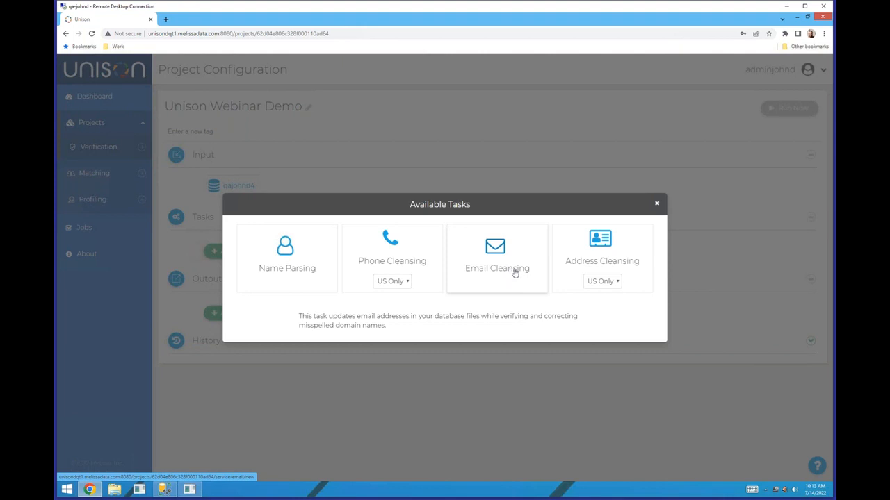
mouse_move(625, 264)
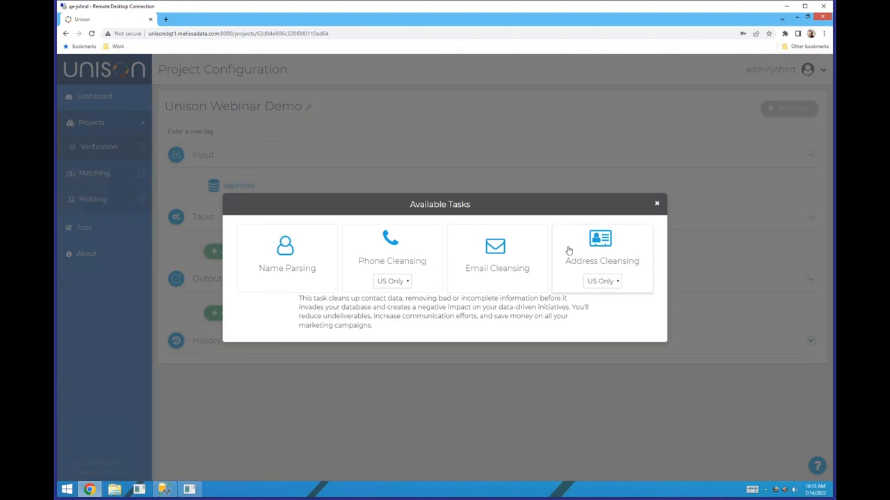
click(625, 252)
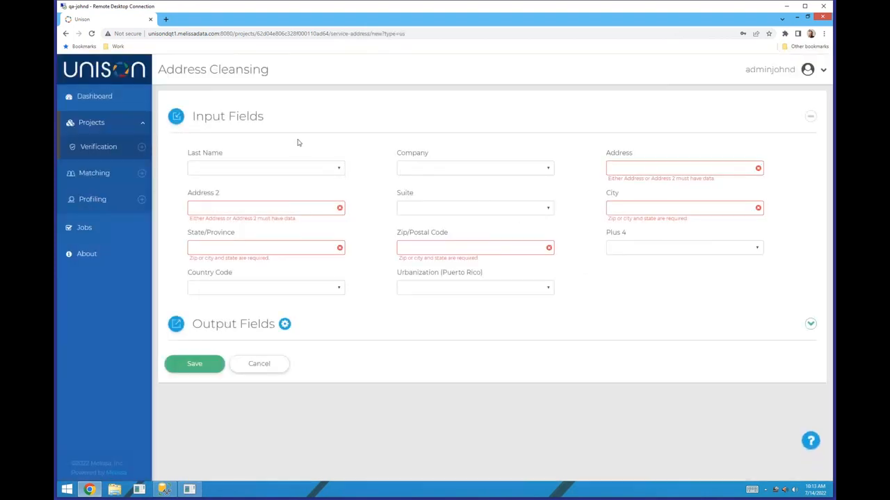
Map the address cleansing inputs: Address to AddressLine1, City to City, State/Province to State and Zip/Postal Code to Zip
click(639, 172)
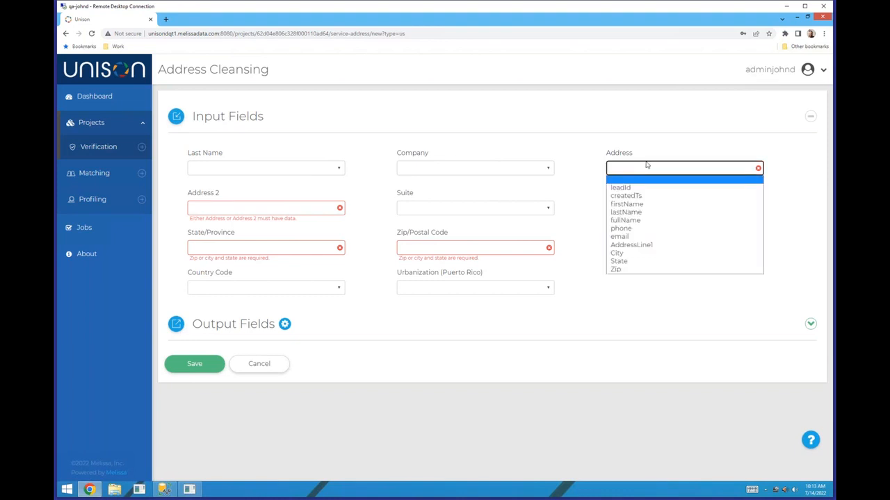
click(638, 246)
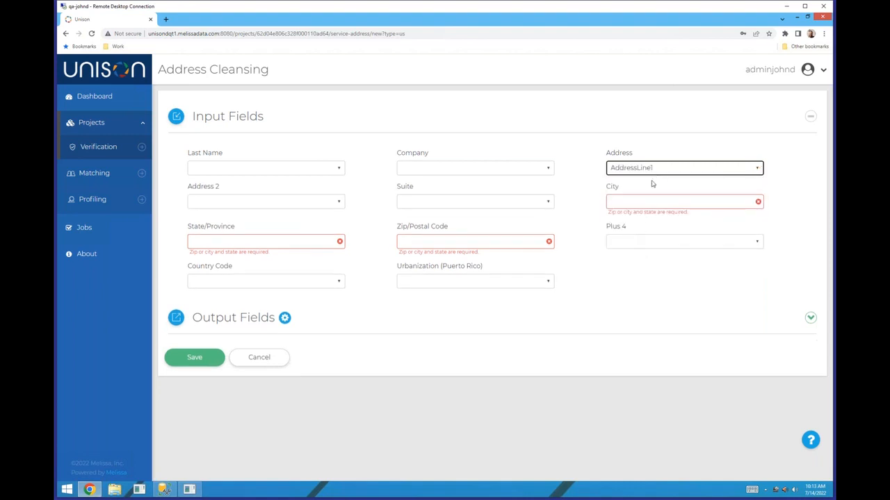
click(632, 202)
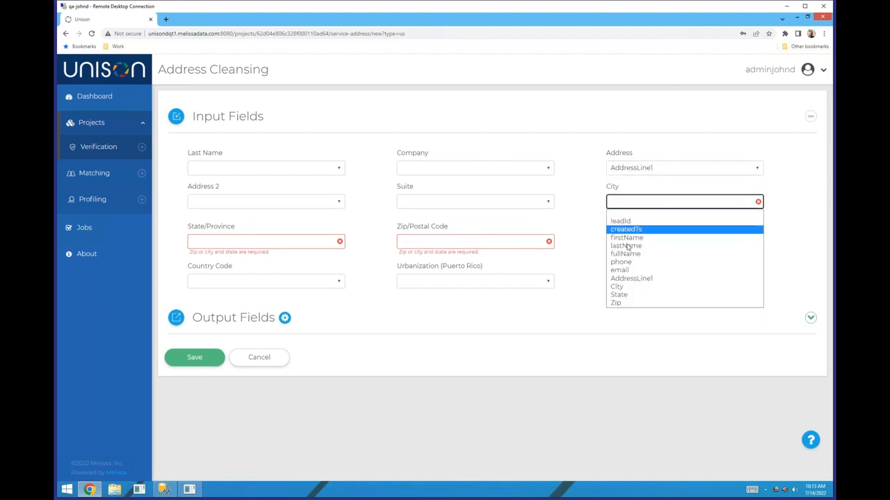
click(634, 289)
click(319, 238)
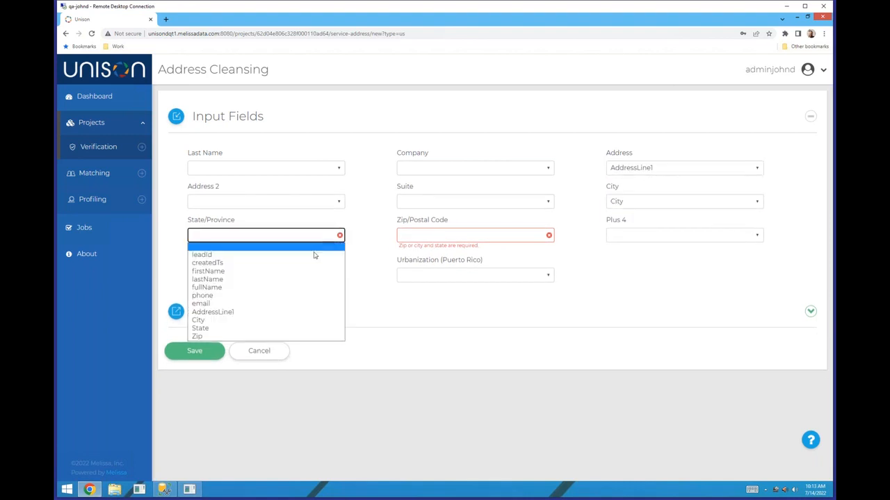
click(272, 329)
click(459, 237)
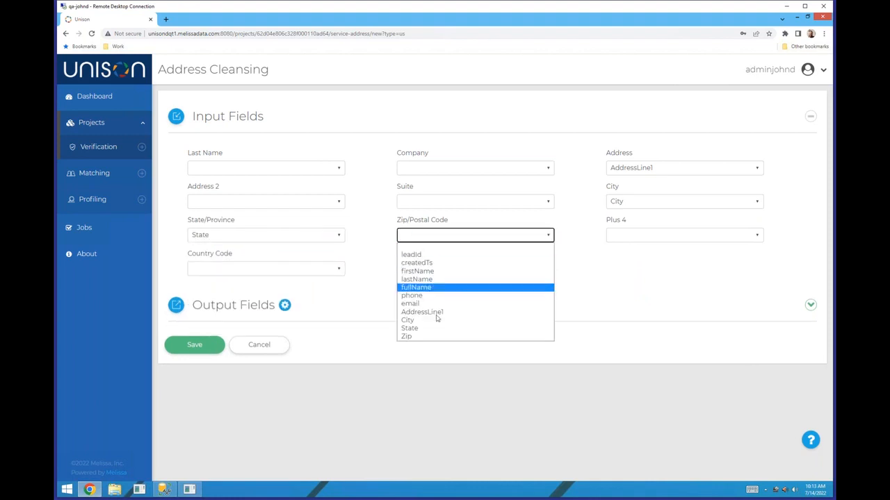
click(427, 336)
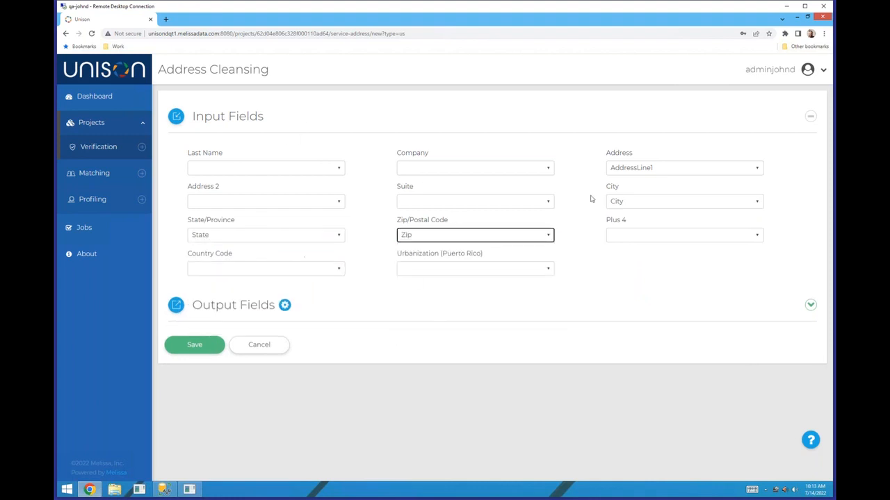
Expand the address output fields, enable the optional Parsed Address Fields and review the fields they add
click(810, 304)
scroll(422, 246, down, 2)
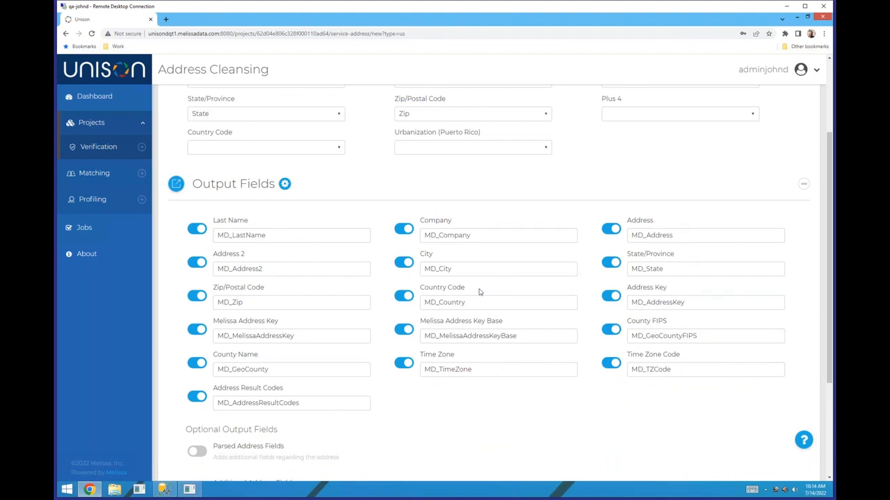
scroll(320, 321, down, 3)
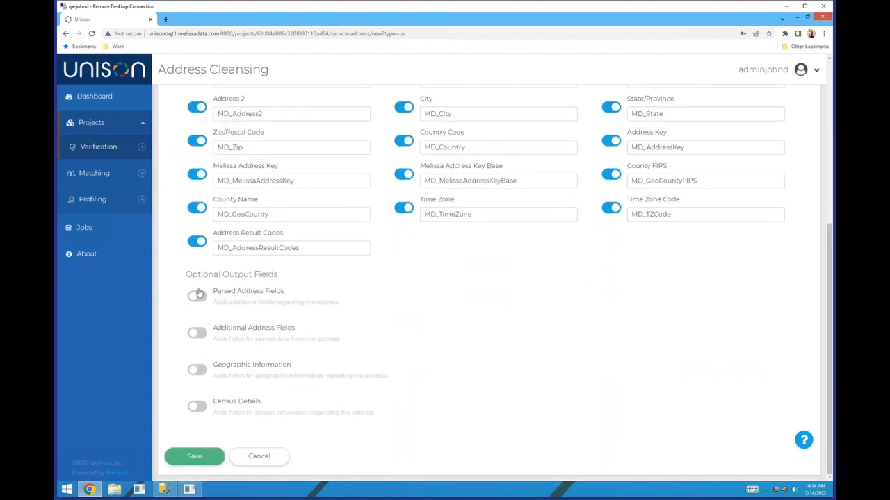
click(197, 297)
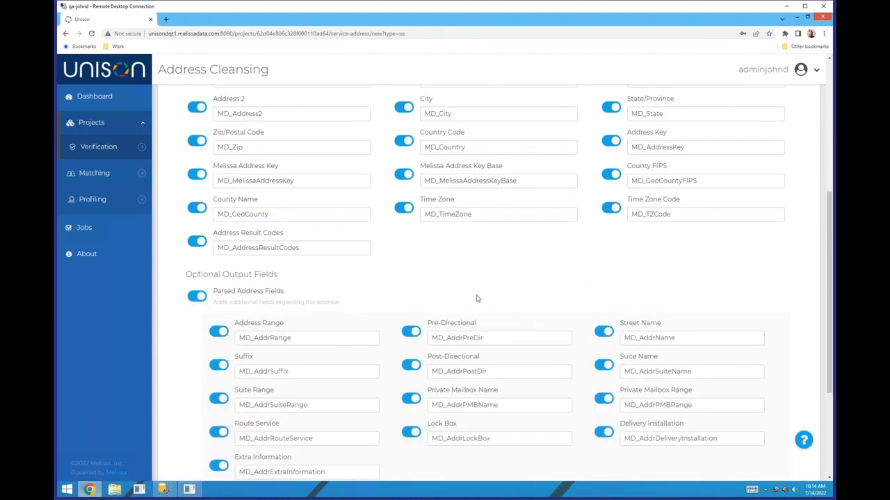
scroll(371, 244, down, 2)
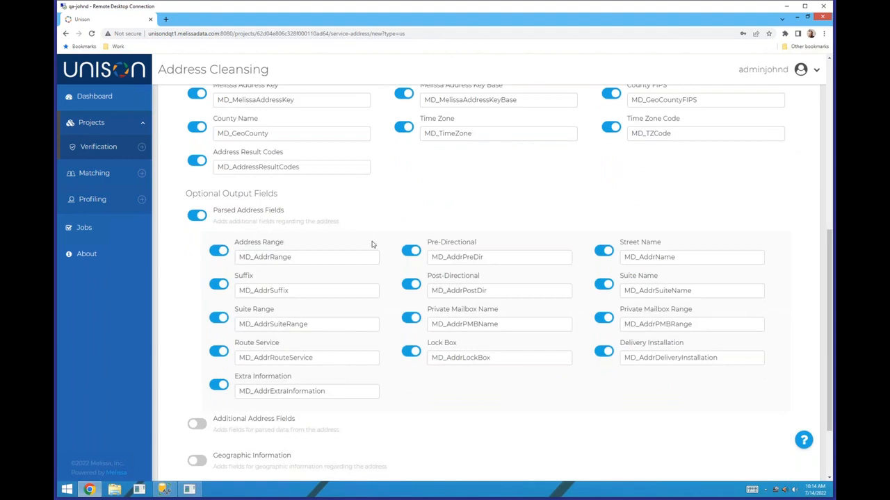
scroll(354, 123, up, 1)
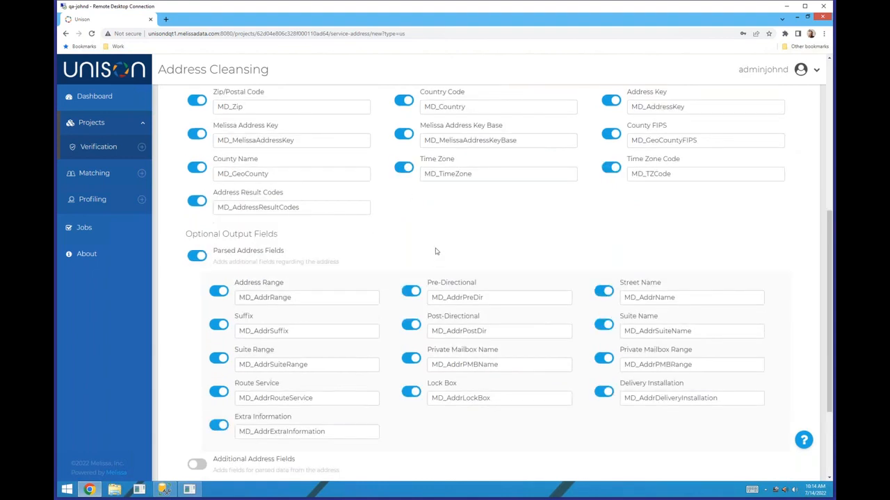
click(353, 299)
click(677, 299)
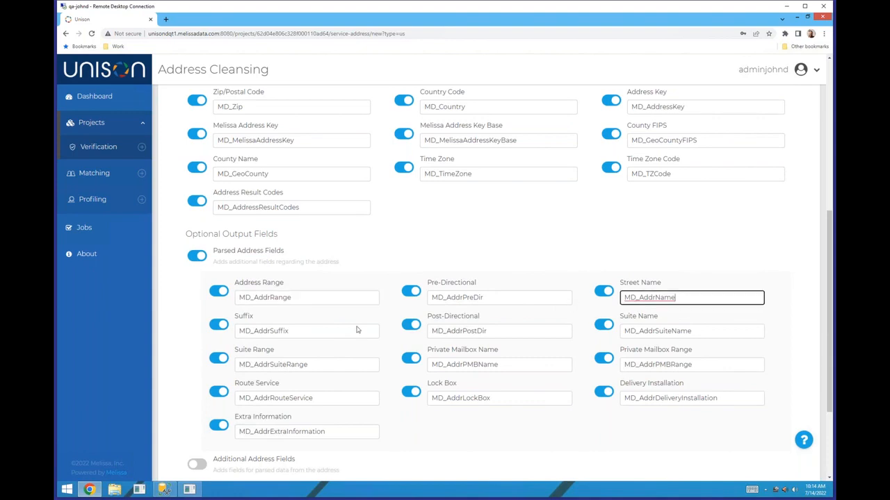
Enable the optional Additional Address Fields and review their outputs, including Delivery Point Check Digit, Address Type Code and Delivery Indication
scroll(327, 326, down, 3)
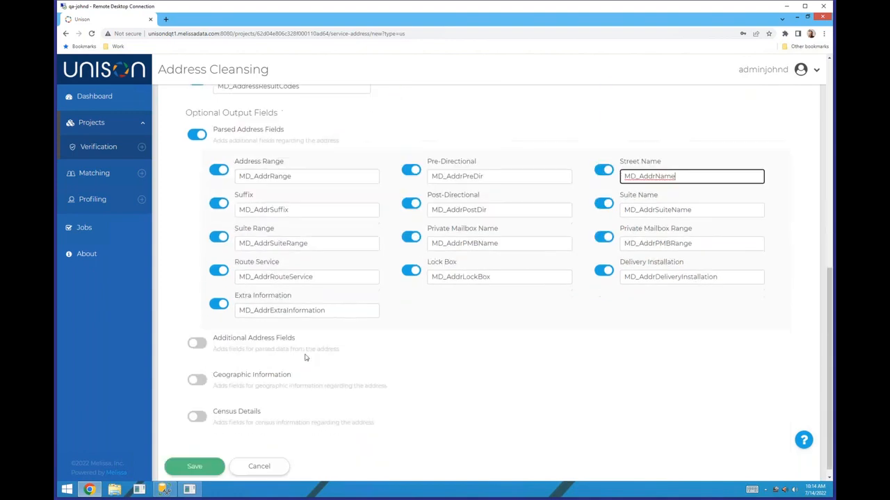
click(197, 346)
scroll(431, 312, down, 3)
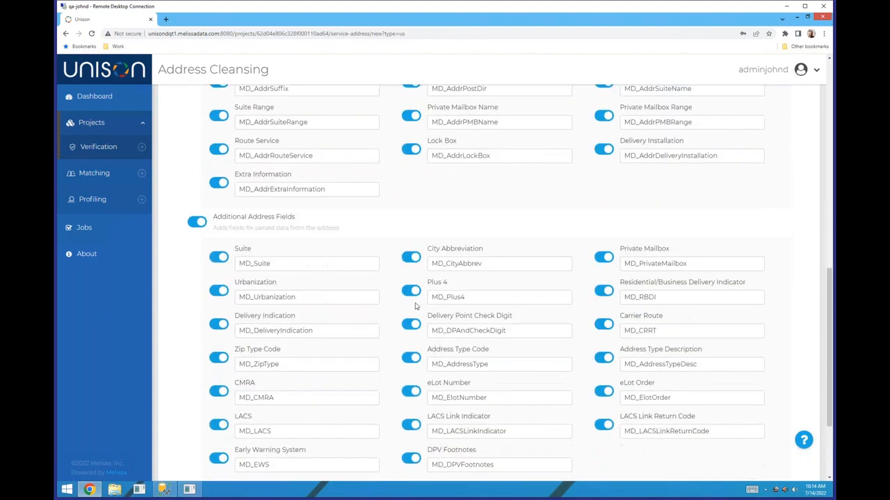
scroll(397, 274, up, 1)
scroll(399, 276, down, 1)
click(523, 332)
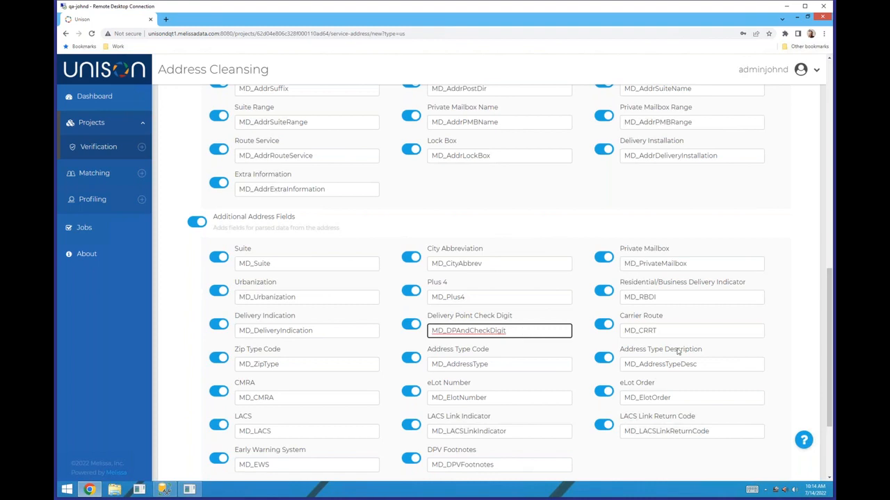
scroll(497, 340, down, 1)
drag(517, 324, 428, 325)
click(500, 323)
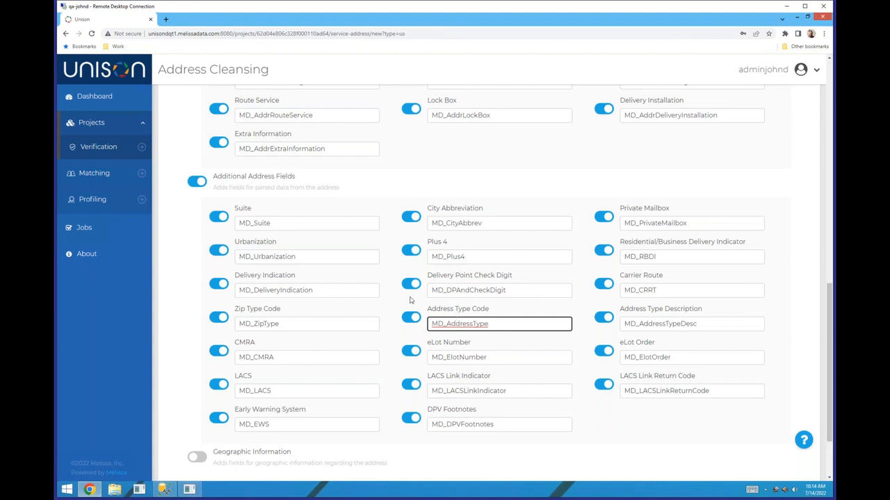
click(353, 292)
double_click(353, 294)
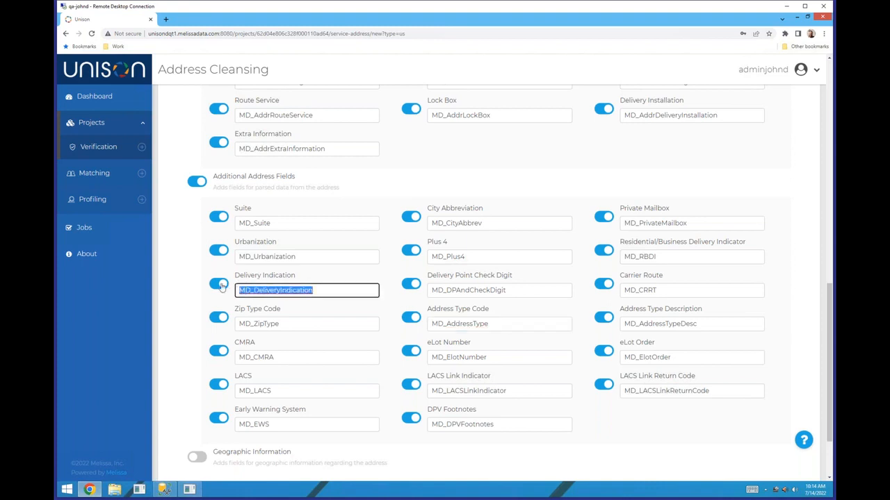
click(347, 289)
Enable the optional Geographic Information and Census Details output fields and save the address task
scroll(314, 358, down, 2)
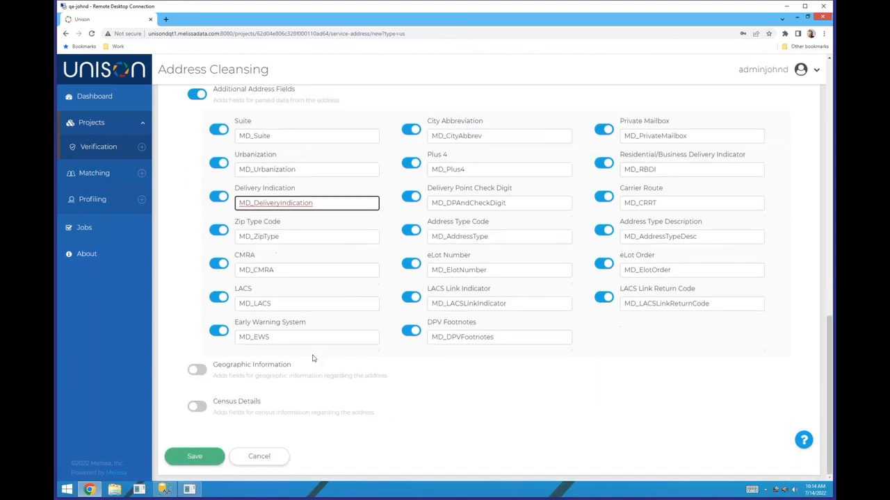
click(202, 373)
scroll(327, 348, down, 1)
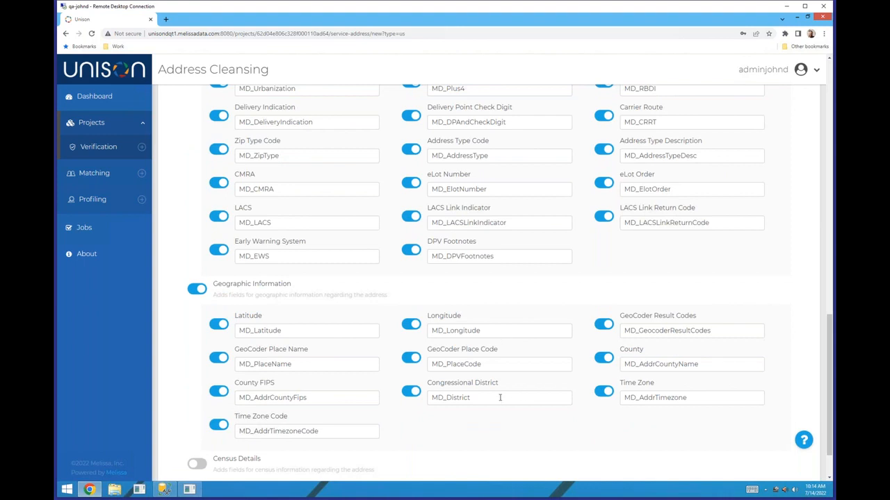
scroll(286, 347, down, 1)
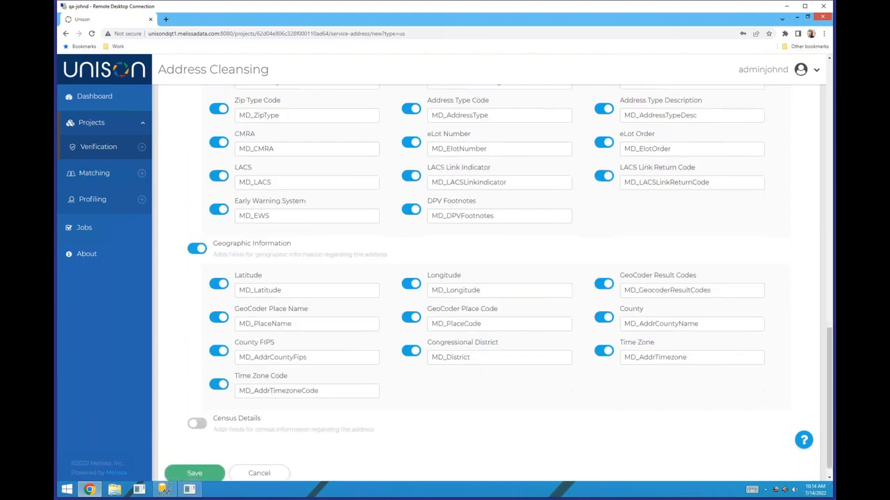
click(198, 406)
scroll(354, 364, down, 2)
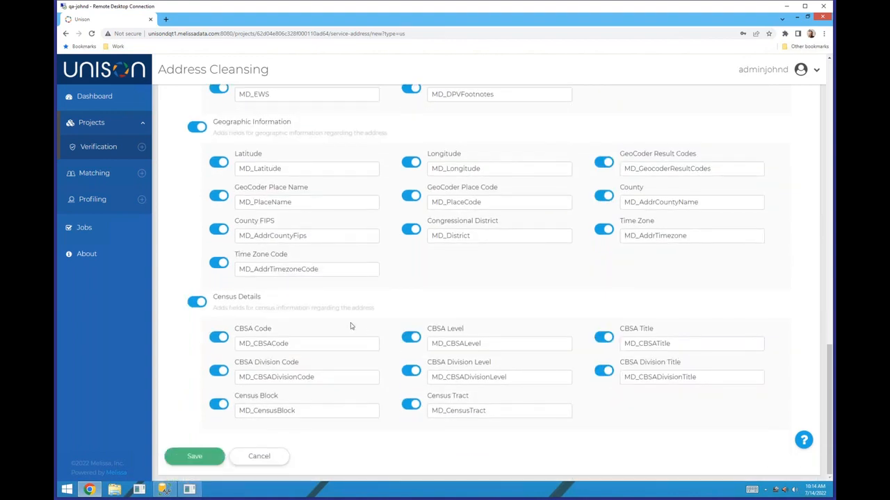
click(208, 460)
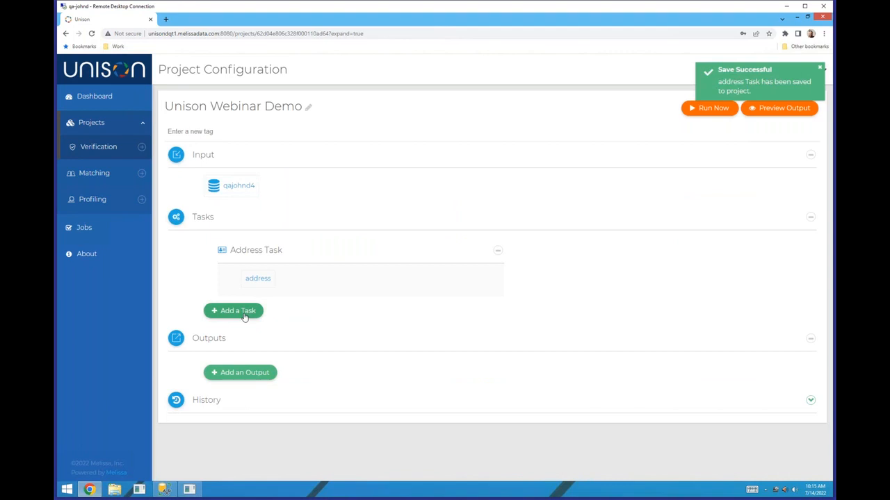
Add an Email Cleansing task to the project and map its Email input to the email column
click(238, 310)
click(490, 267)
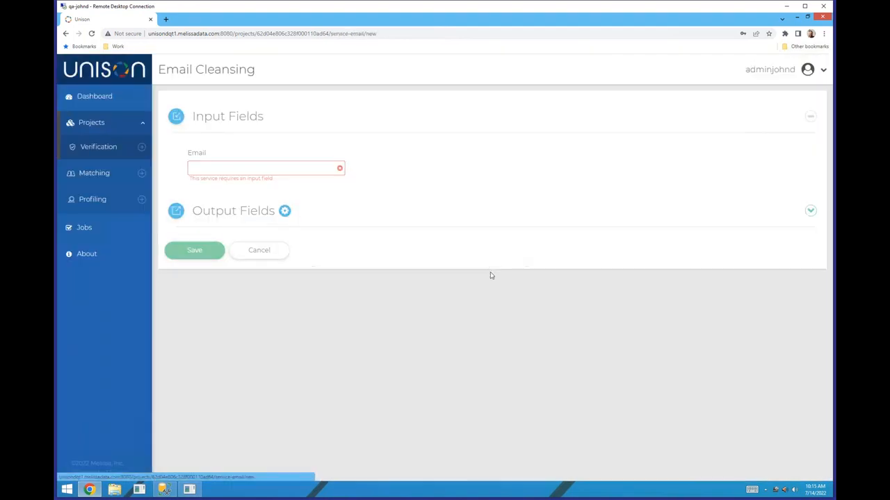
click(324, 170)
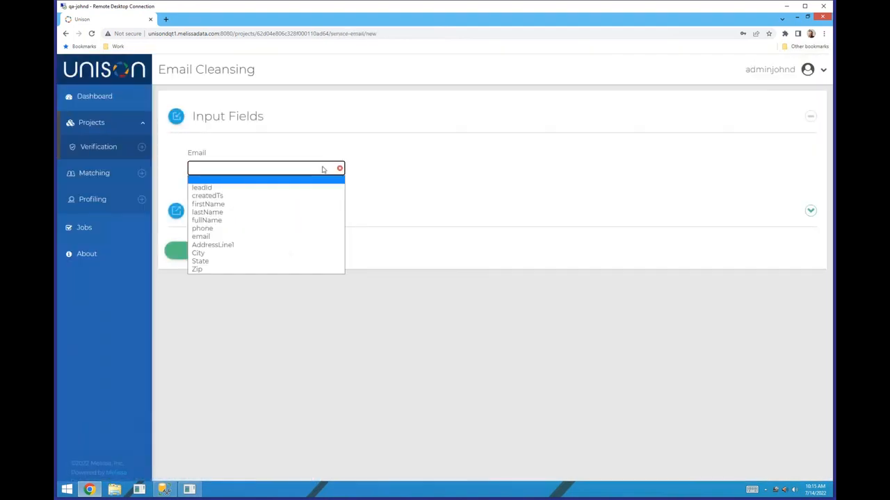
click(263, 237)
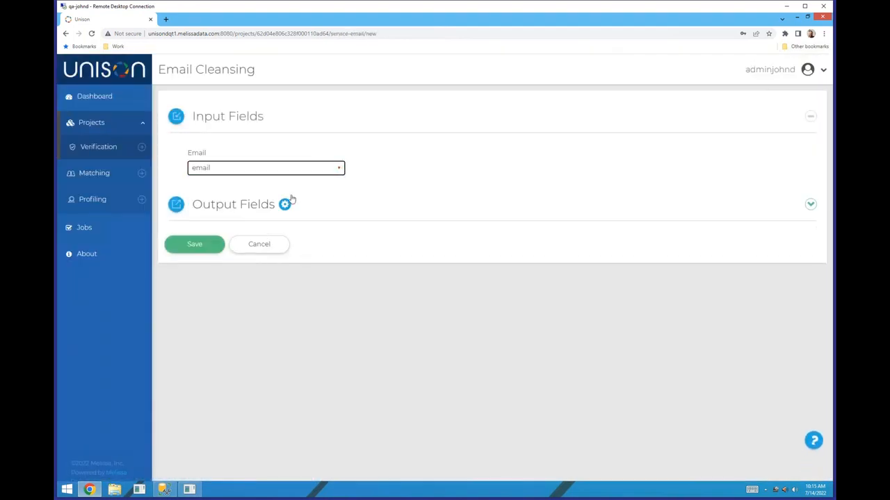
Expand and review the email output fields, leave all of them enabled, and save the email task
click(461, 216)
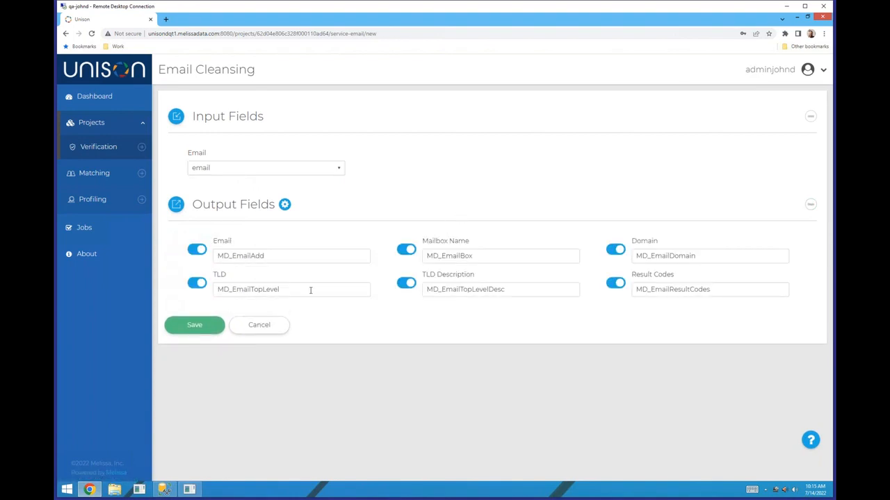
drag(304, 255, 208, 254)
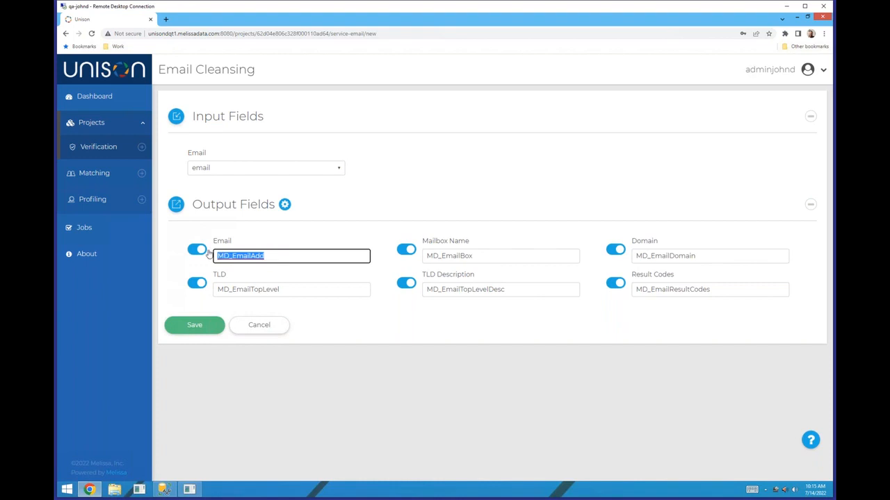
click(502, 256)
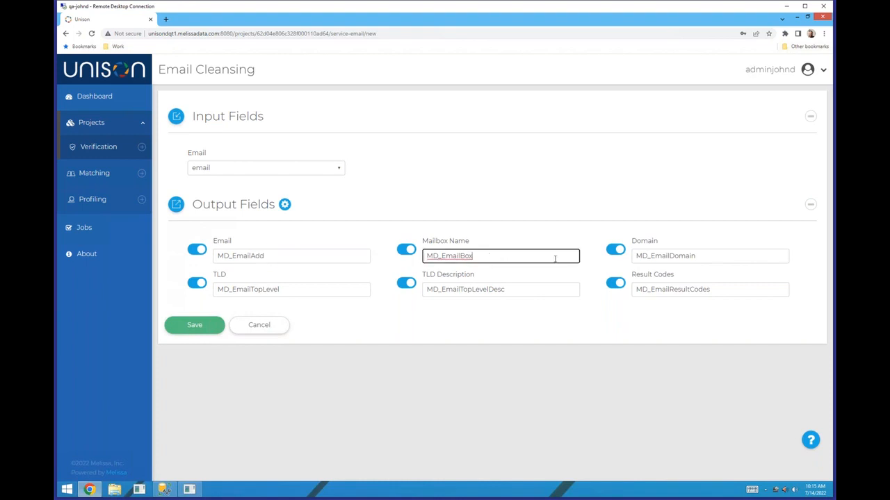
click(698, 256)
drag(350, 289, 212, 283)
drag(553, 286, 396, 288)
drag(728, 289, 629, 289)
click(704, 289)
click(201, 326)
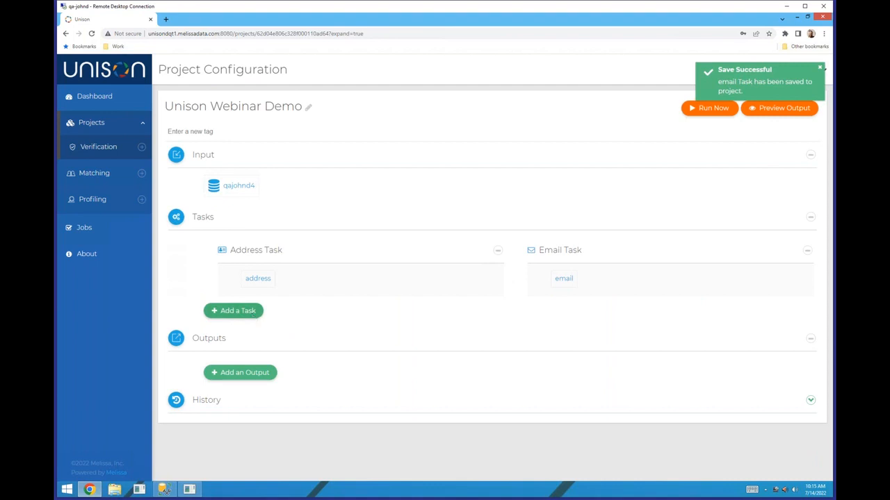
Add a US Phone Cleansing task to the project and map its Phone Number input to the phone column
click(233, 311)
click(389, 244)
click(282, 174)
click(267, 231)
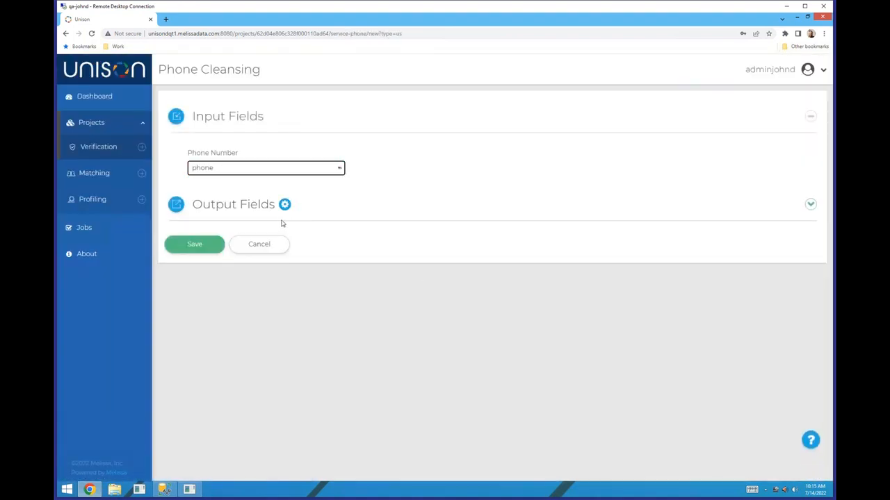
Expand and review the phone output fields, and enable the optional Phone Location Information fields
click(808, 203)
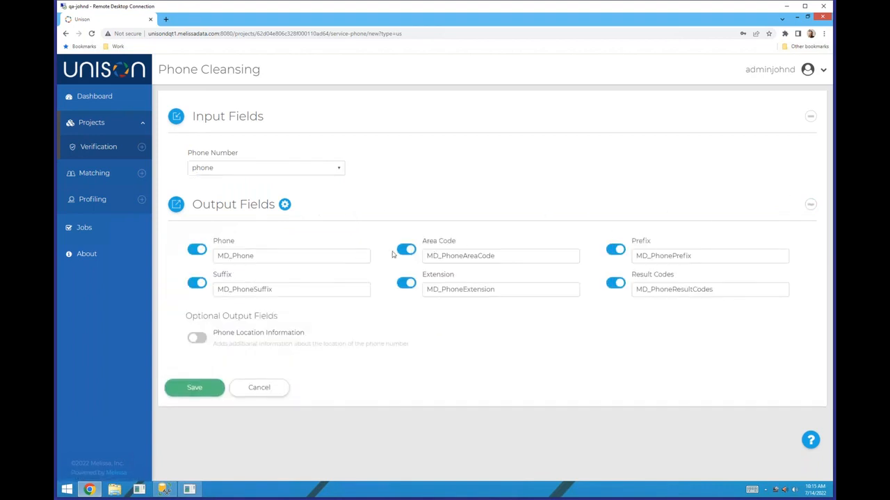
double_click(327, 255)
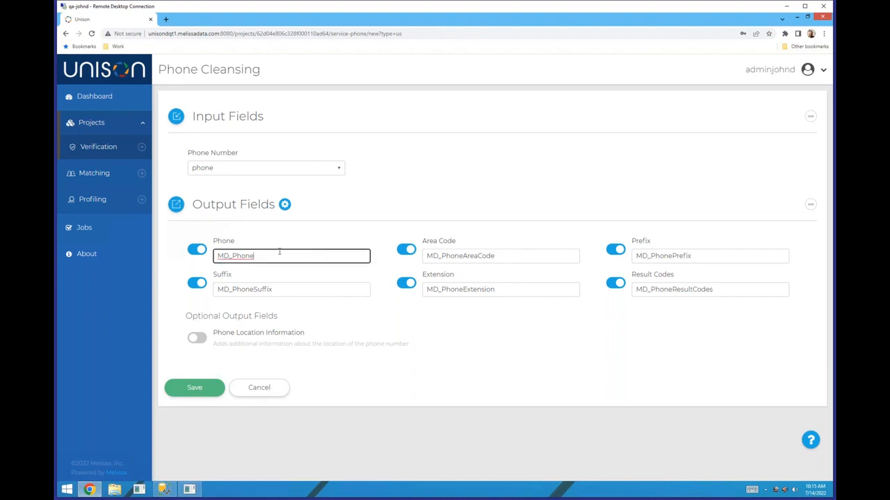
double_click(502, 256)
drag(702, 255, 581, 248)
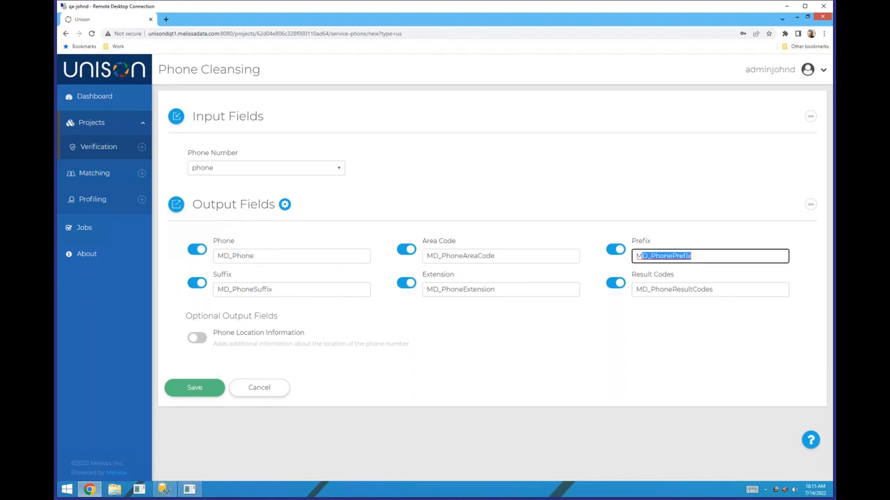
click(197, 338)
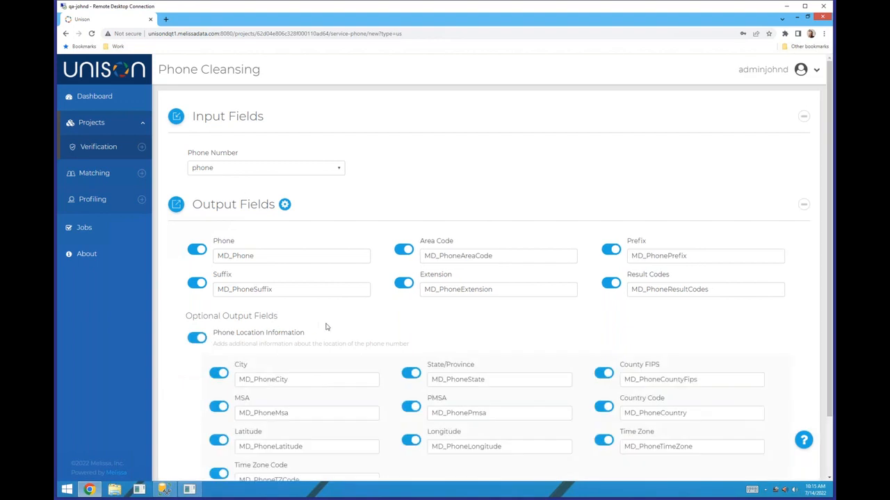
scroll(326, 323, down, 1)
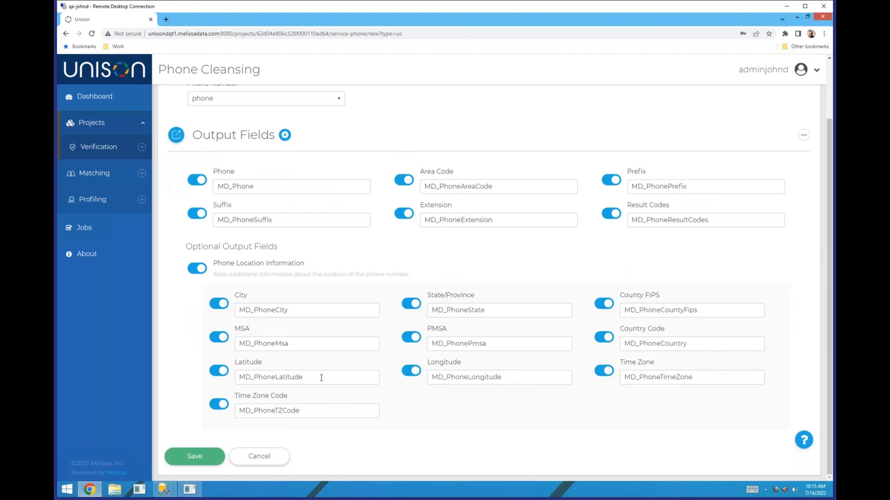
Review the phone location output fields for city, state and county FIPS, and save the phone task
drag(377, 310, 232, 313)
drag(507, 312, 403, 311)
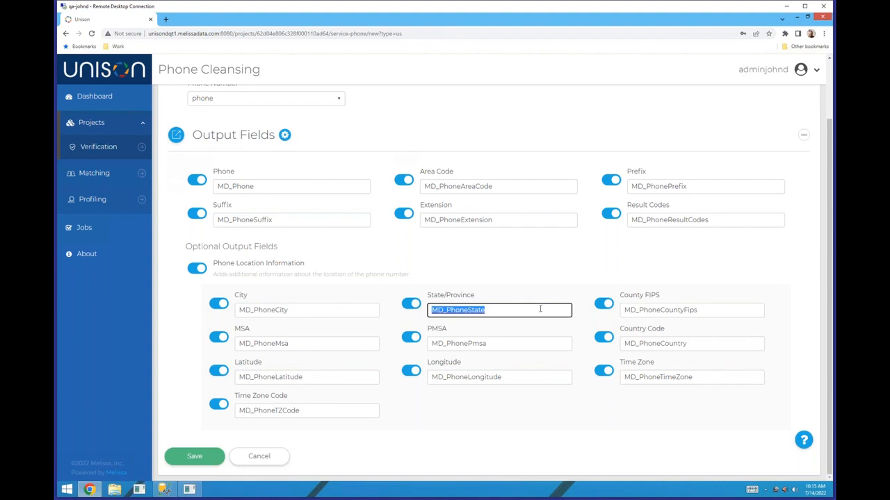
click(679, 310)
click(202, 456)
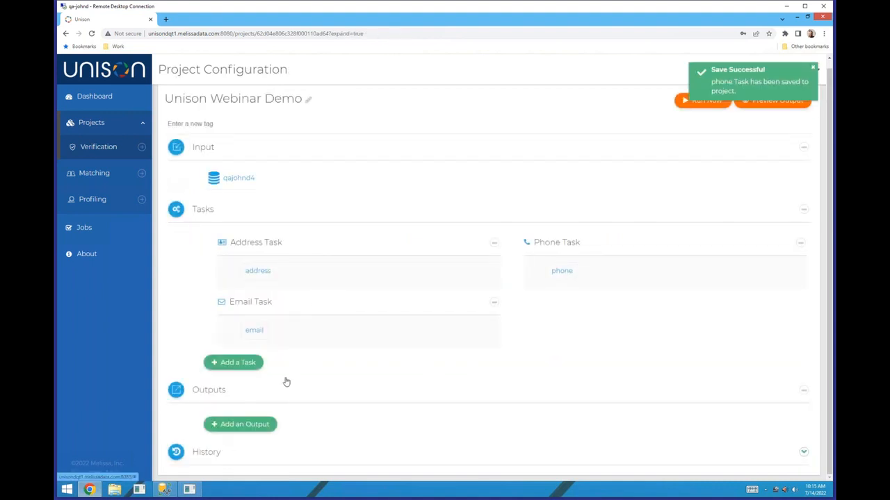
Add a file output to the project named unisonwebinaroutput, keeping the txt extension
click(259, 422)
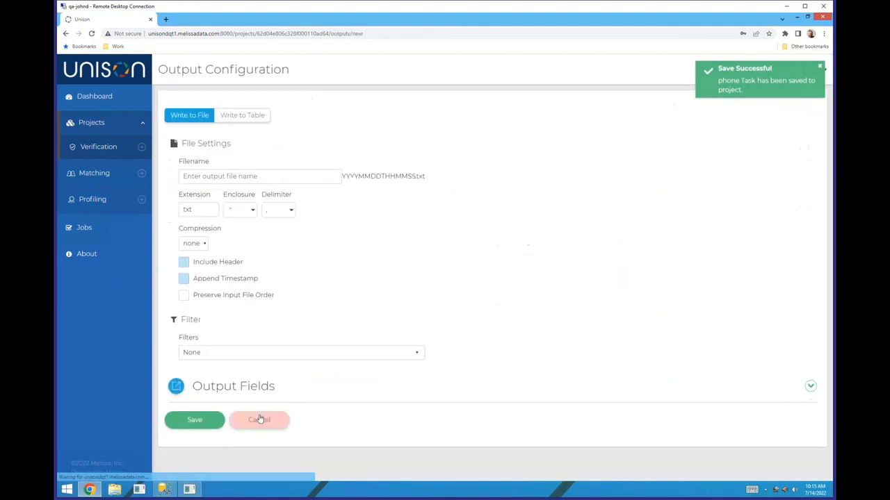
click(274, 177)
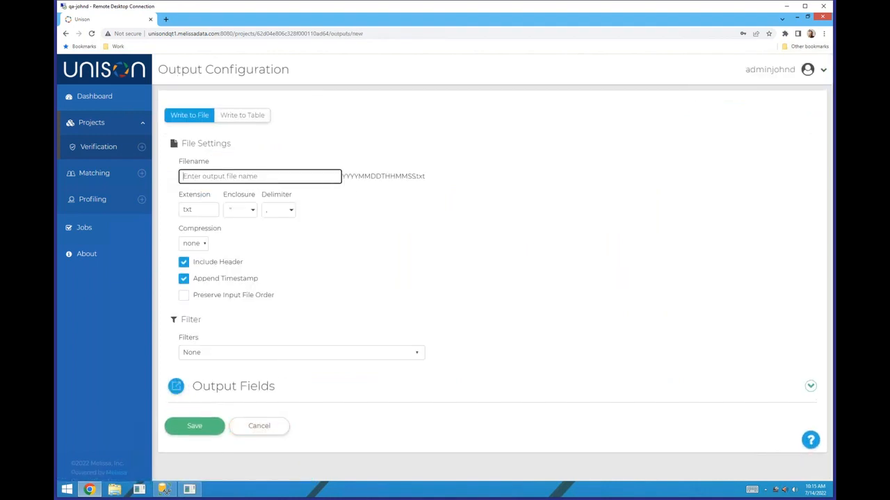
text(unisondemo)
key(BackSpace)
key(BackSpace)
text(binar)
click(201, 211)
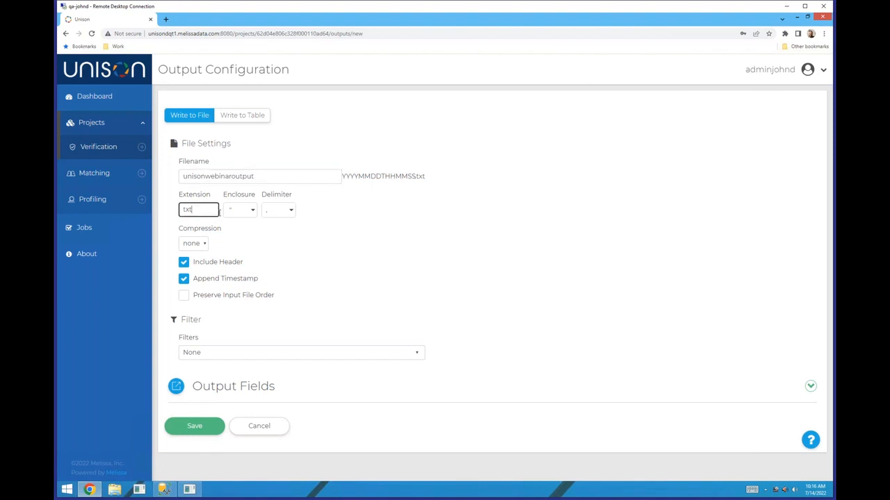
Keep the double-quote enclosure, set the output file's delimiter to [tab], and leave compression at none
click(250, 212)
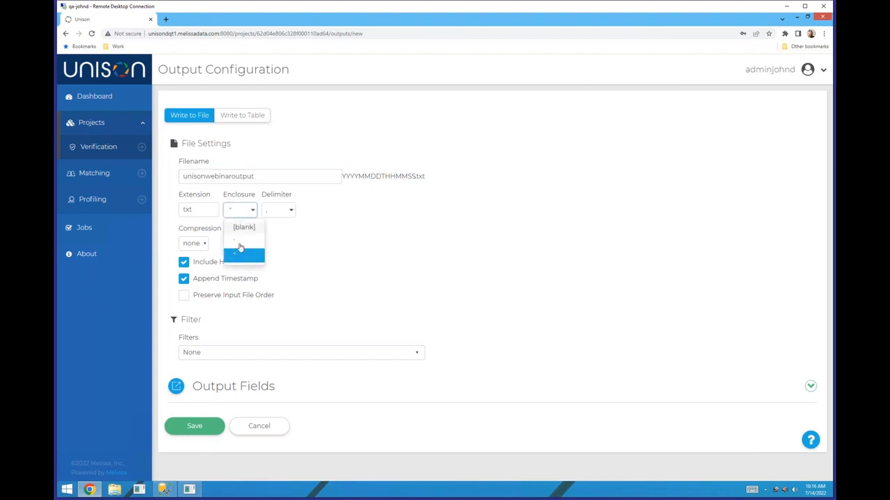
click(257, 209)
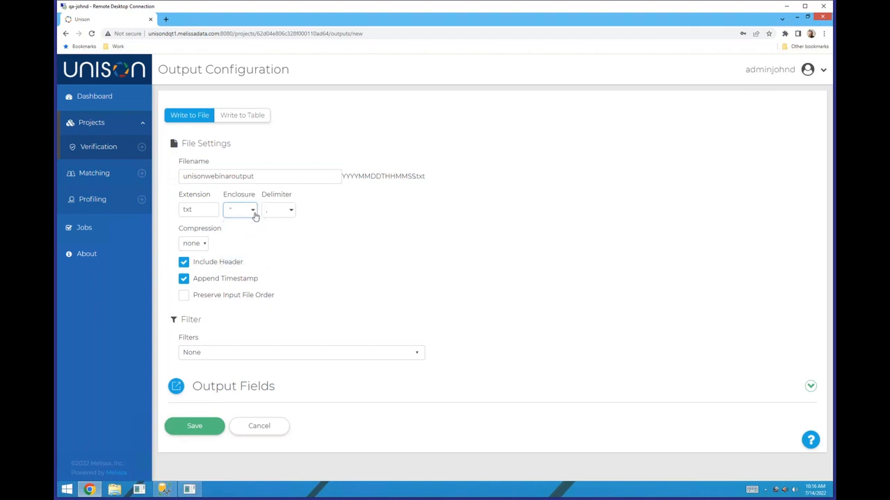
click(291, 212)
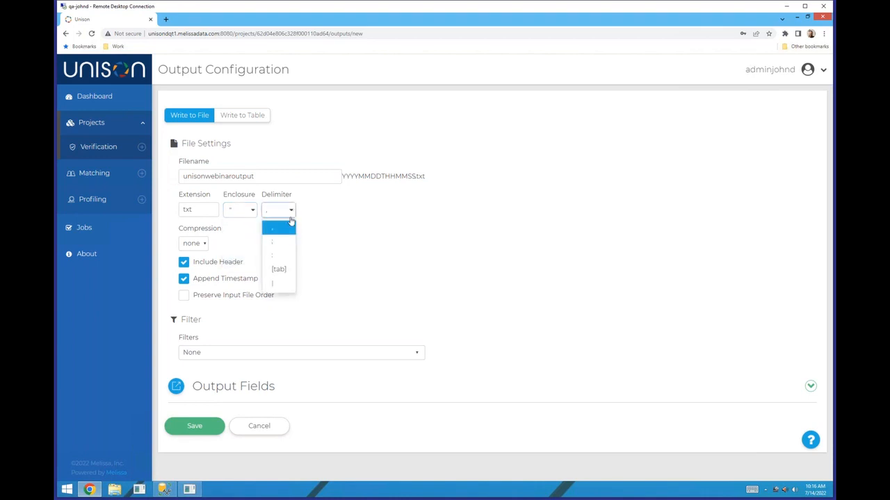
click(281, 269)
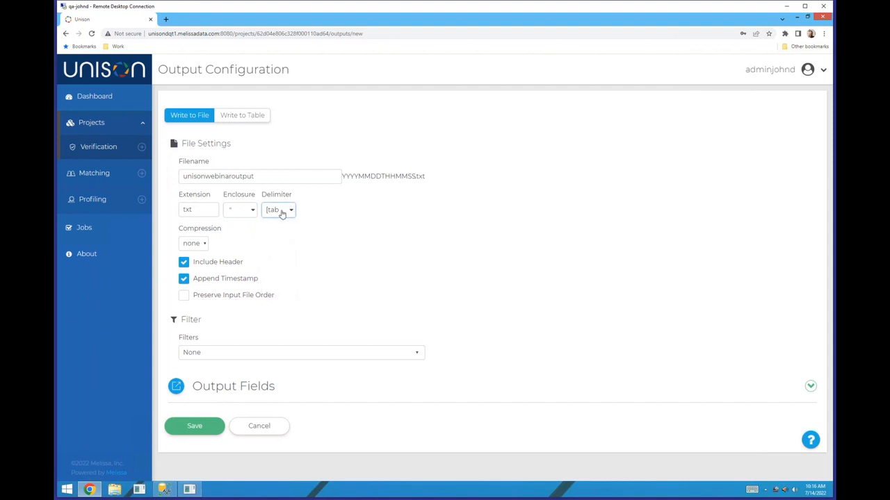
click(204, 245)
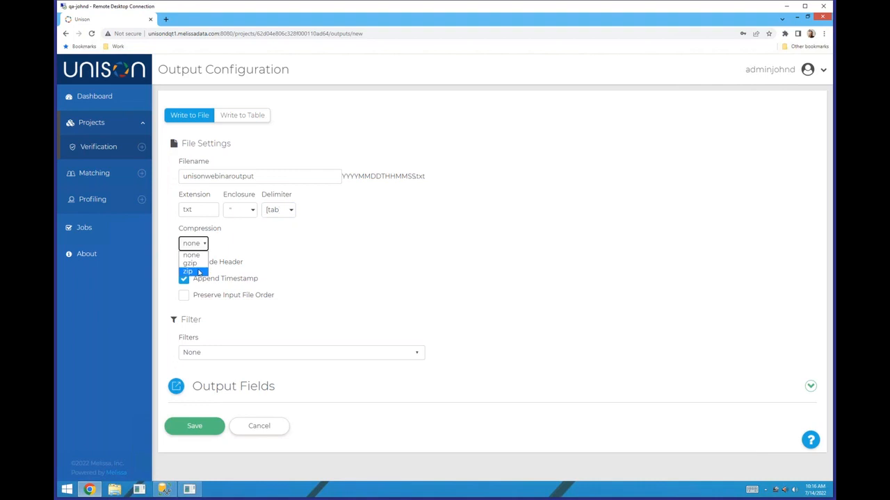
click(219, 243)
click(202, 244)
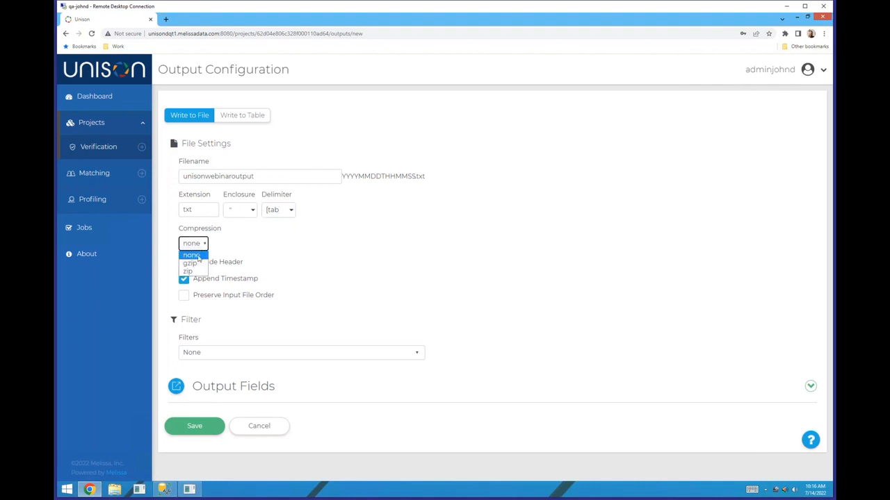
click(205, 243)
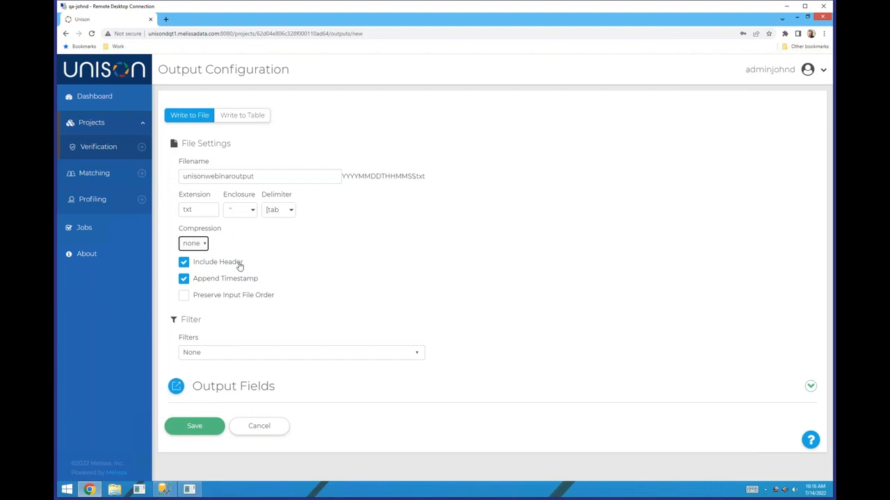
Try the Custom option for the output filter and return the filter to None
click(251, 354)
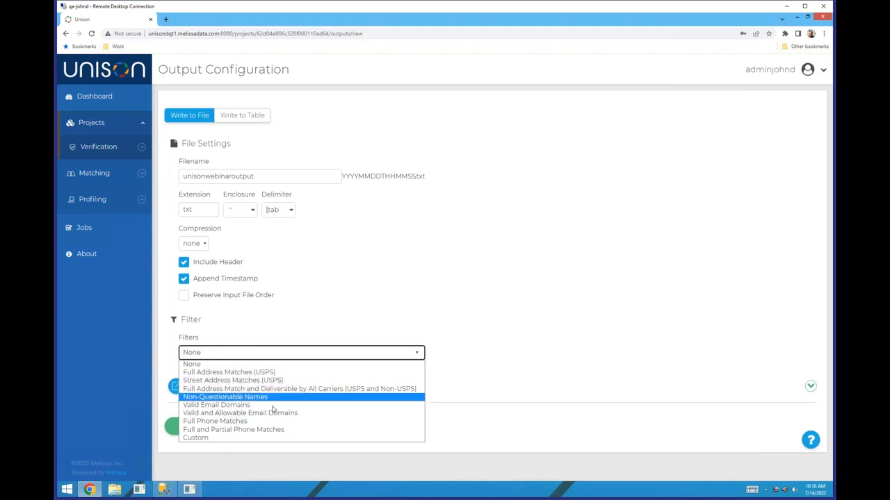
click(250, 437)
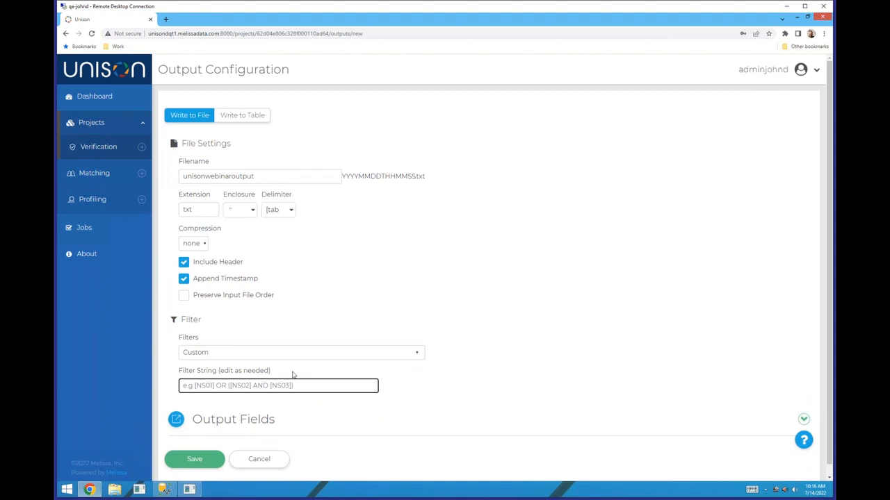
click(304, 358)
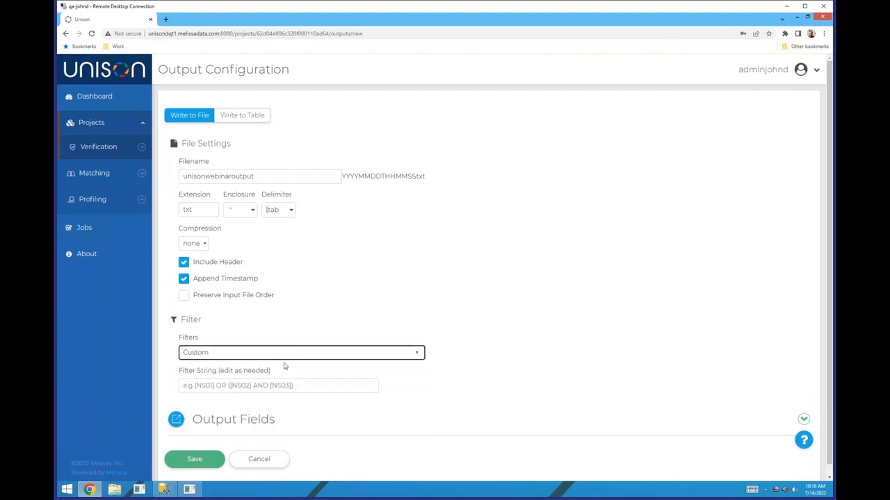
click(303, 362)
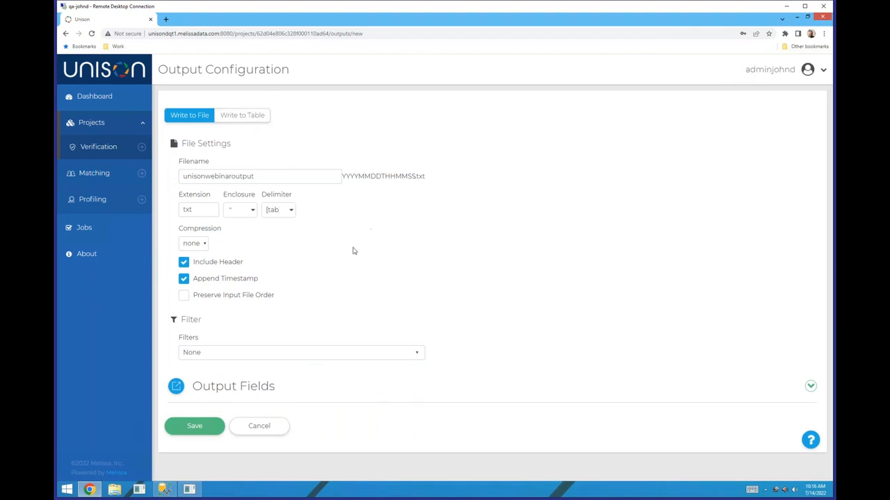
Expand and review the output fields from the input and the address, email and phone tasks, and save the output with all enabled
click(811, 386)
scroll(486, 304, down, 3)
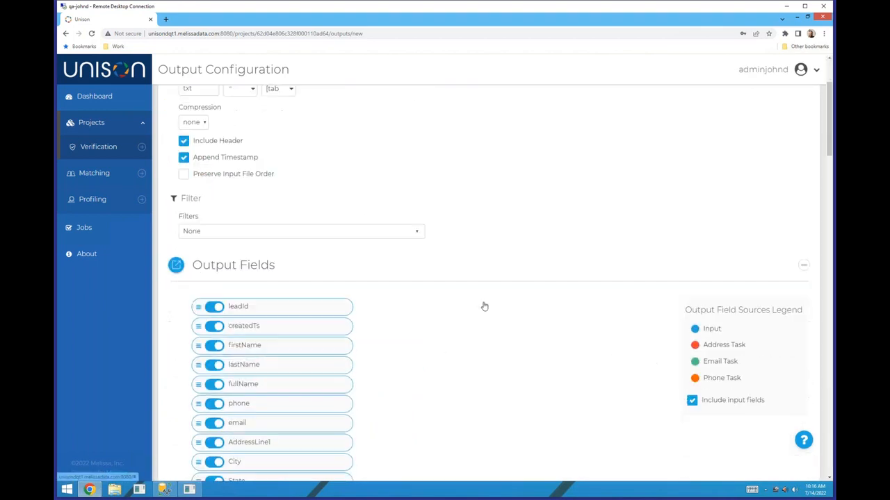
scroll(486, 304, down, 2)
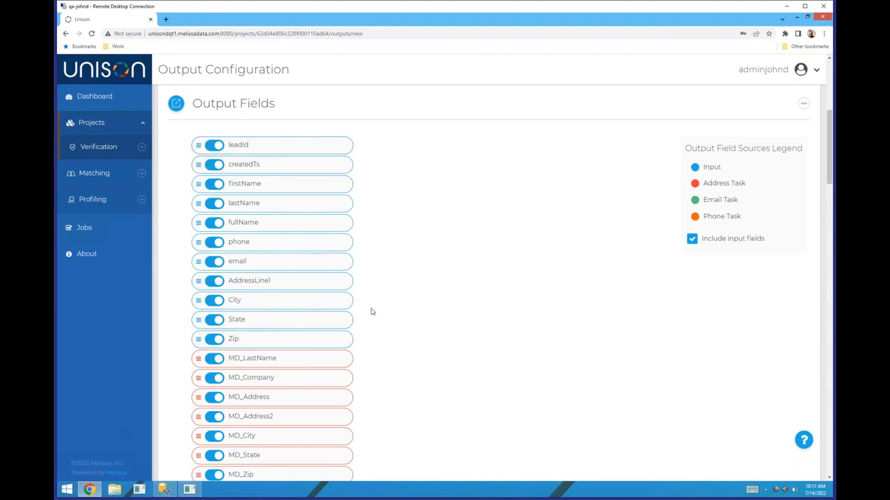
scroll(405, 319, down, 2)
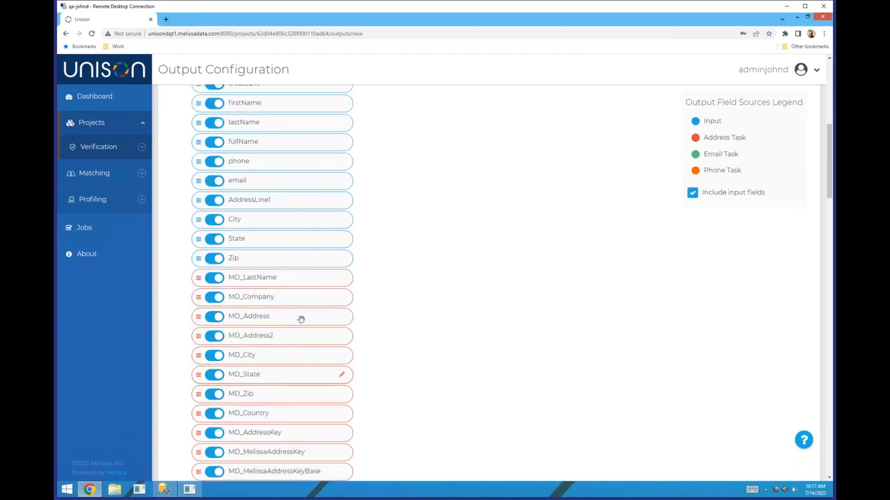
scroll(292, 314, down, 5)
scroll(288, 347, down, 20)
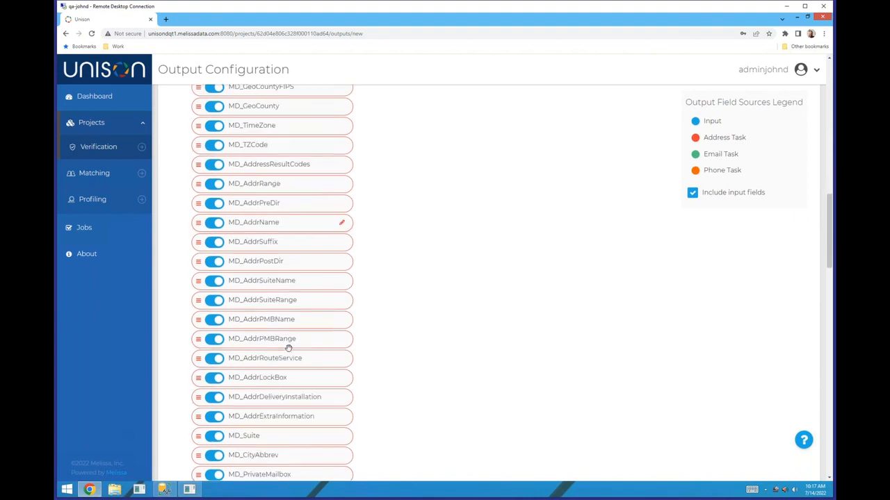
scroll(283, 364, down, 5)
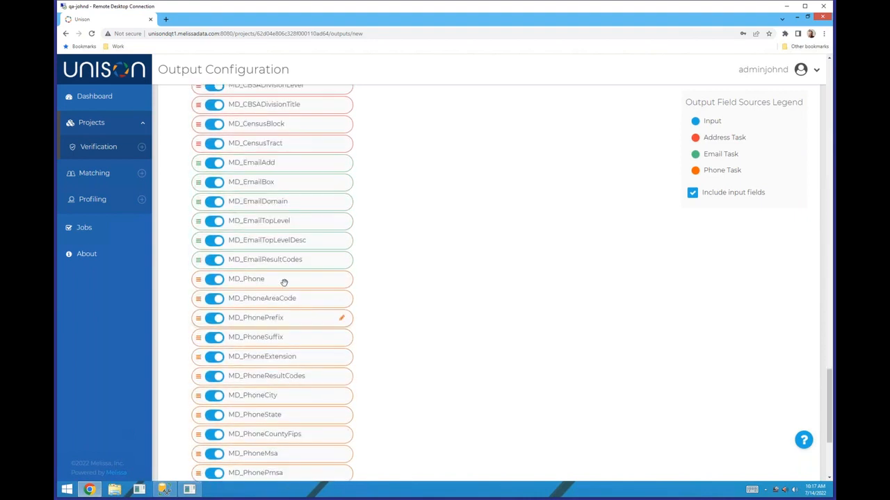
scroll(289, 300, down, 5)
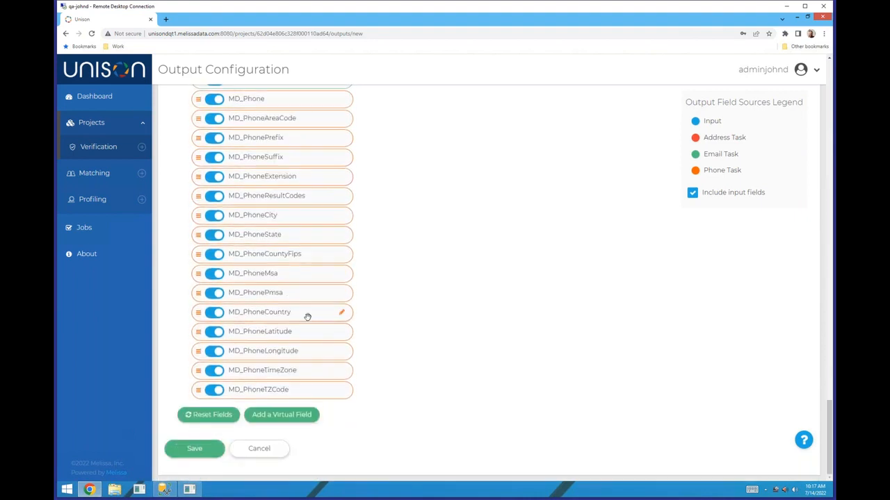
click(204, 451)
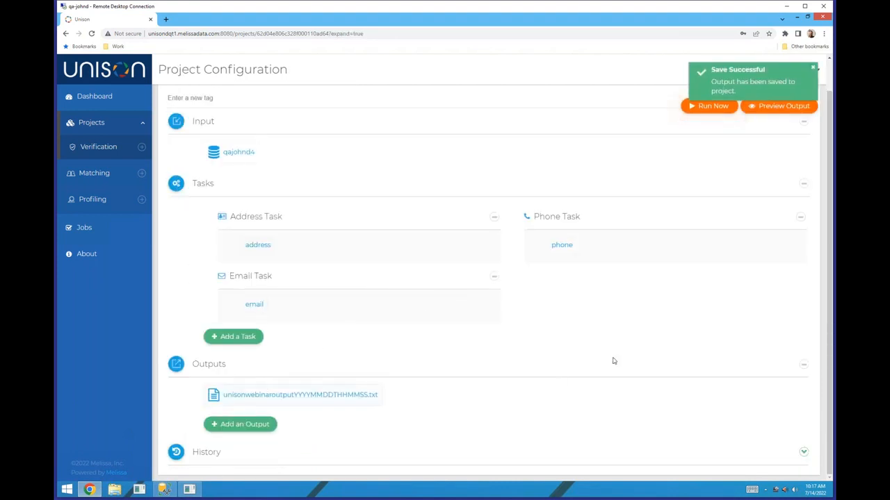
Run the project and check the finished job's records per hour and processing time
click(709, 106)
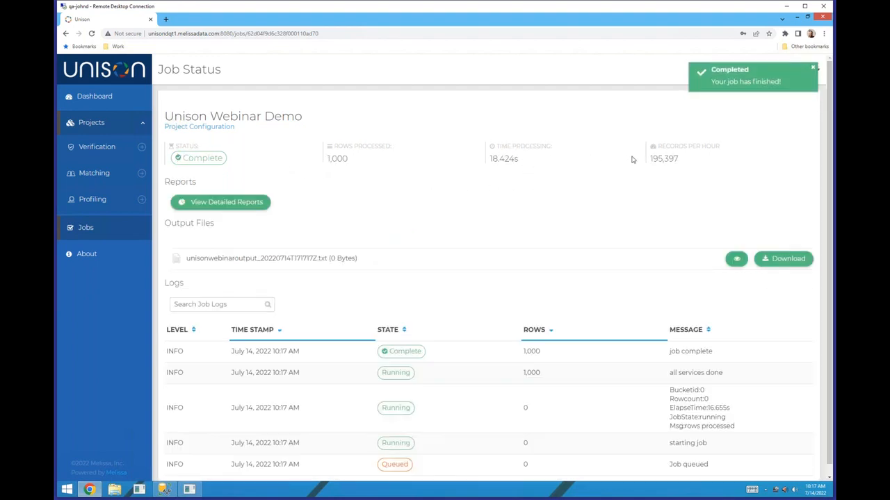
drag(680, 161, 647, 159)
click(660, 159)
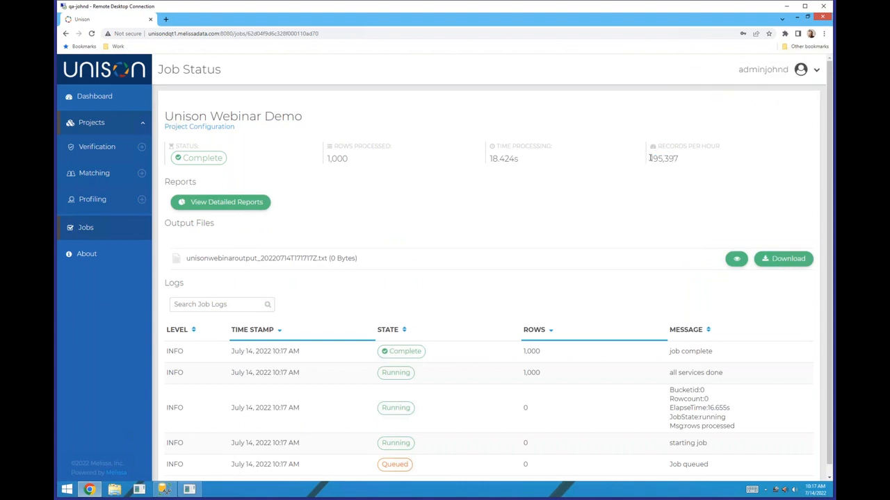
drag(533, 165, 489, 160)
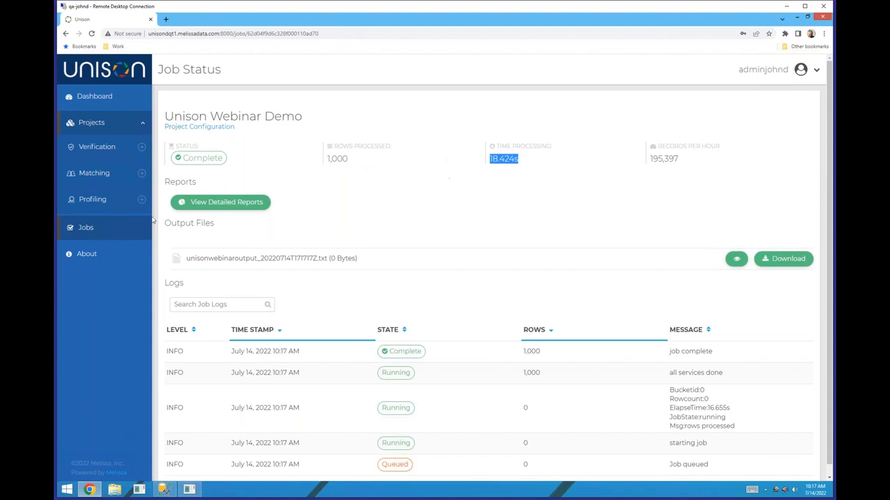
Open the job's detailed reports and examine the counts and percentages of the address service status codes
click(255, 203)
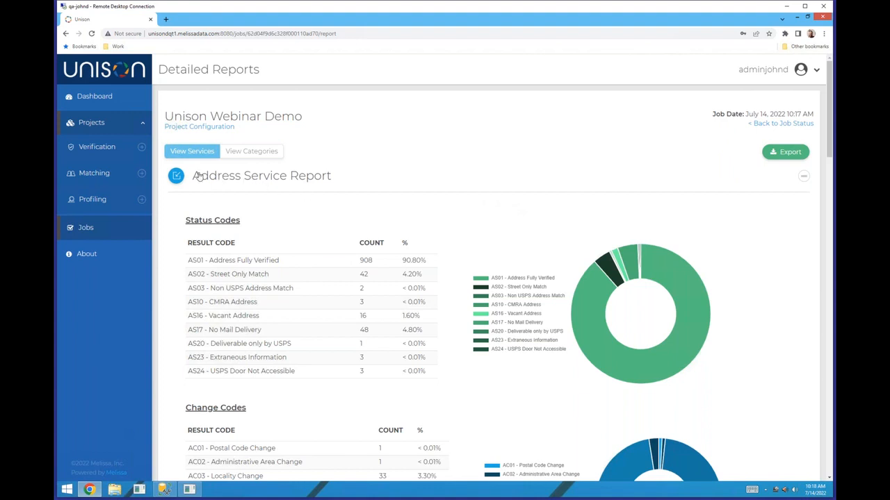
scroll(540, 218, down, 1)
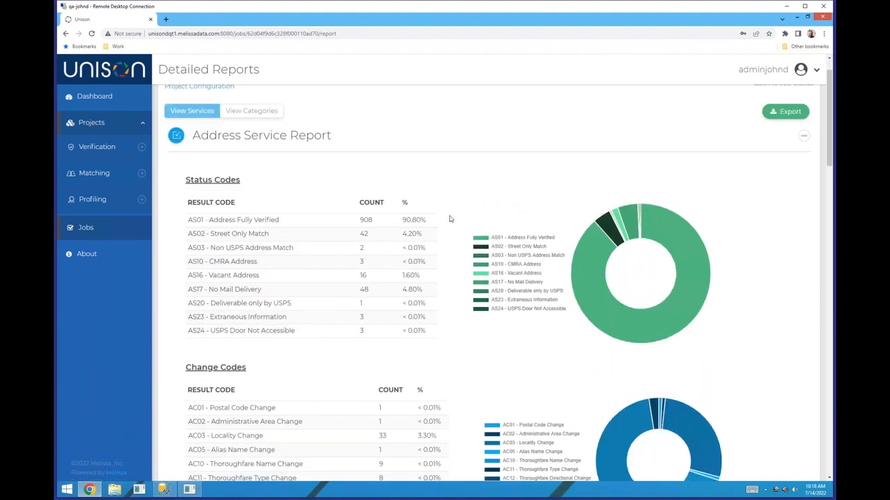
drag(401, 222, 426, 221)
drag(373, 222, 359, 221)
scroll(387, 234, down, 1)
click(363, 193)
double_click(363, 194)
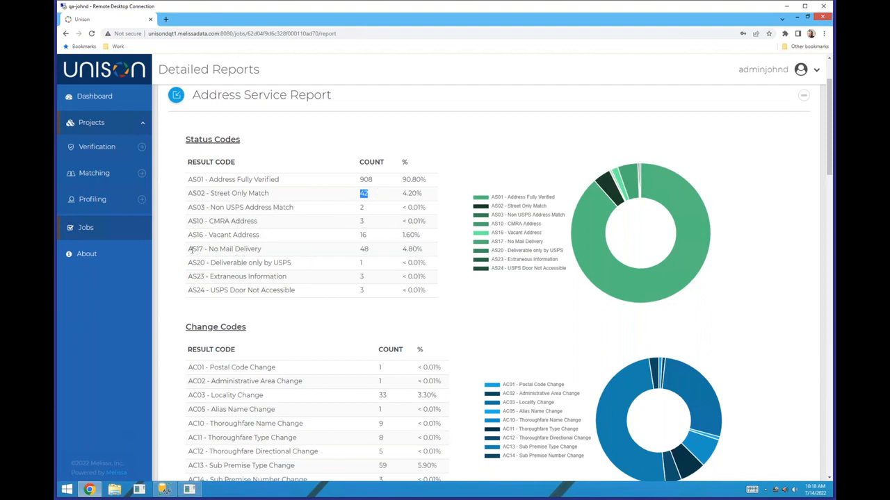
drag(263, 249, 215, 255)
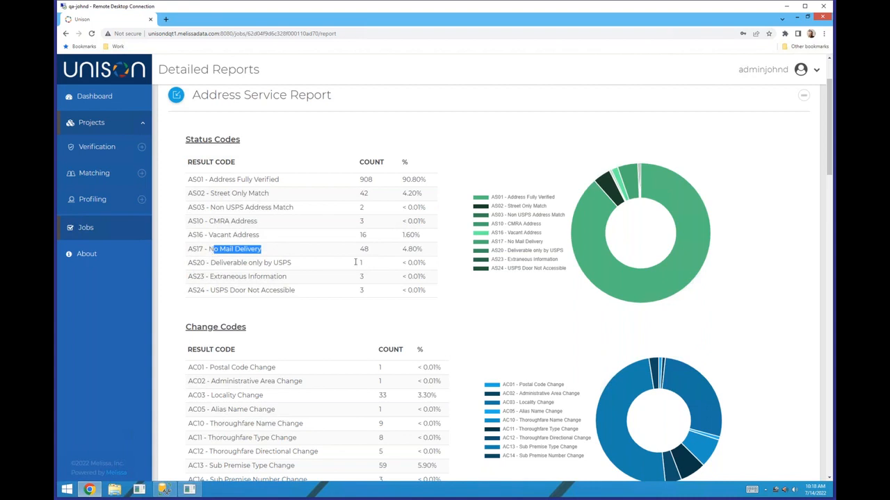
click(364, 261)
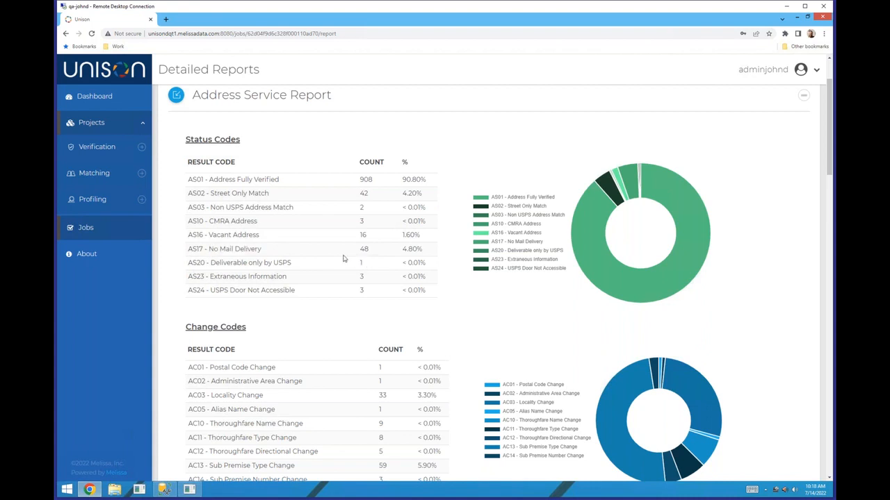
drag(365, 277, 188, 277)
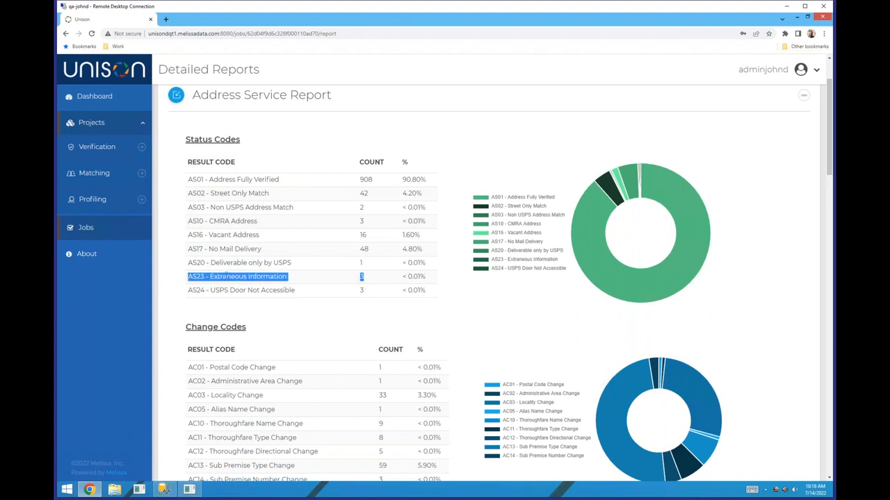
Examine the address change codes and error codes, including the counts for postal code, unknown street and missing minimum address errors
scroll(369, 259, down, 3)
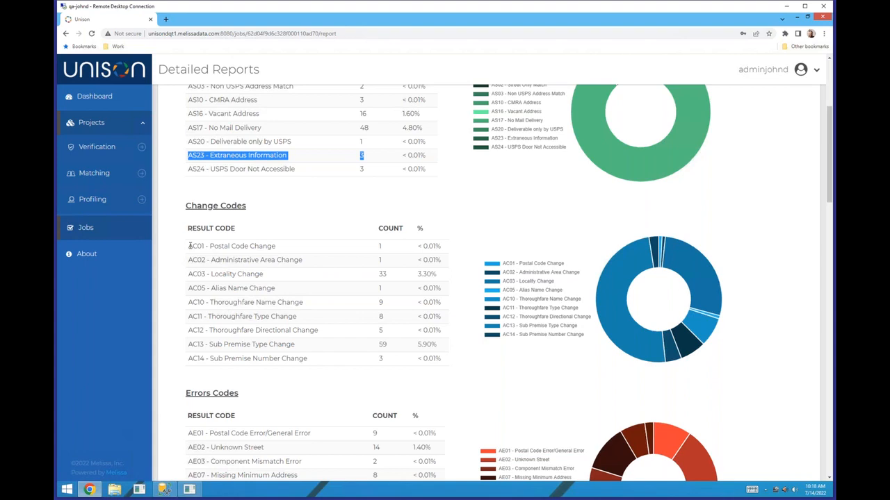
scroll(370, 324, down, 3)
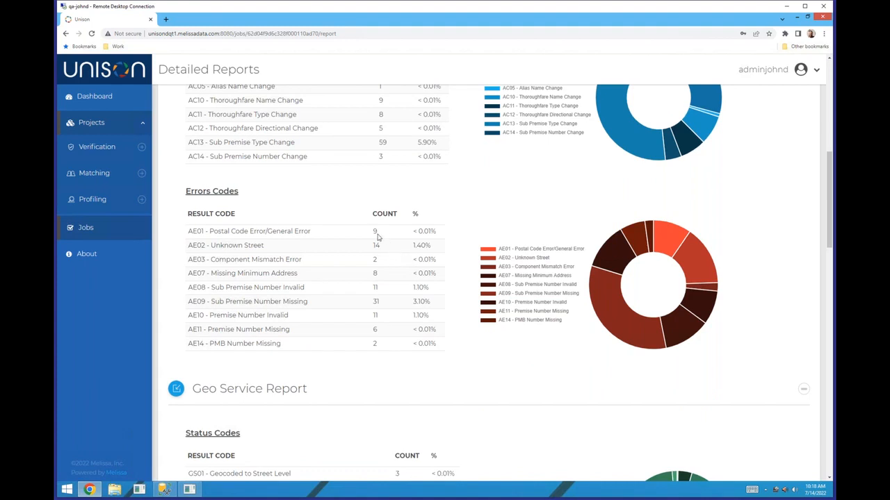
double_click(375, 232)
double_click(375, 245)
click(375, 263)
double_click(375, 273)
scroll(406, 270, down, 2)
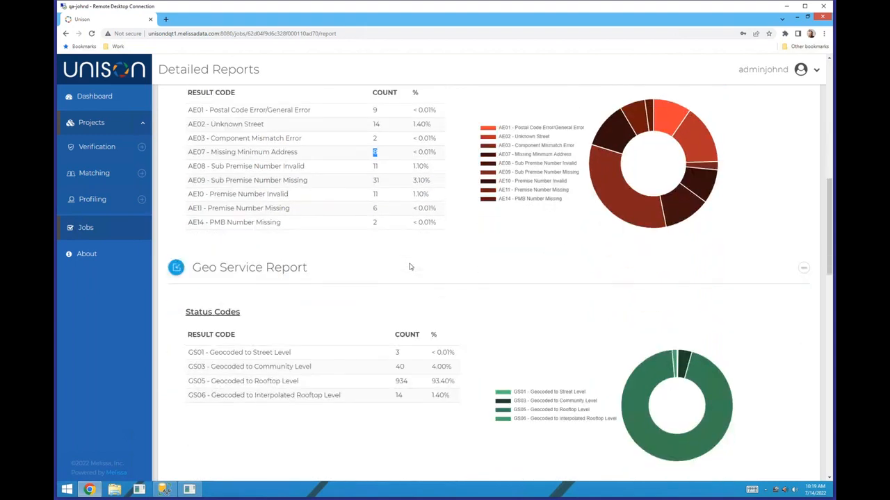
Examine the status and error codes of the geo and email service reports, including the mail server not found error
scroll(406, 272, down, 1)
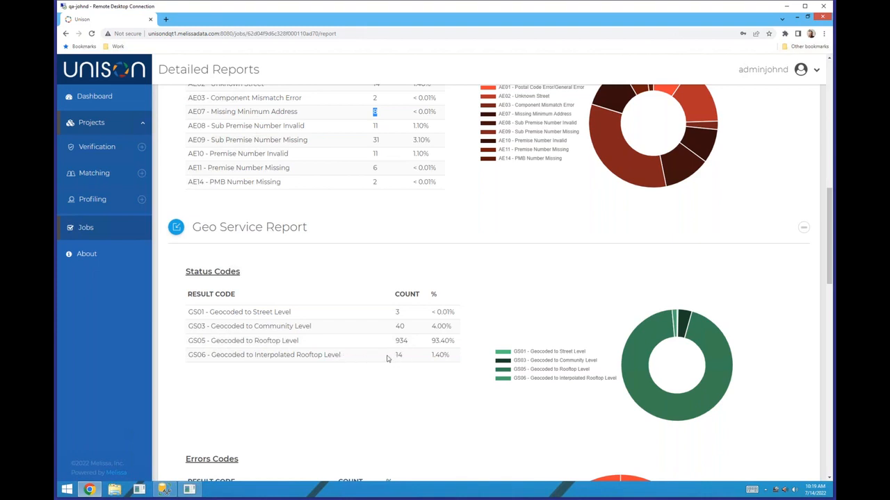
scroll(411, 353, down, 2)
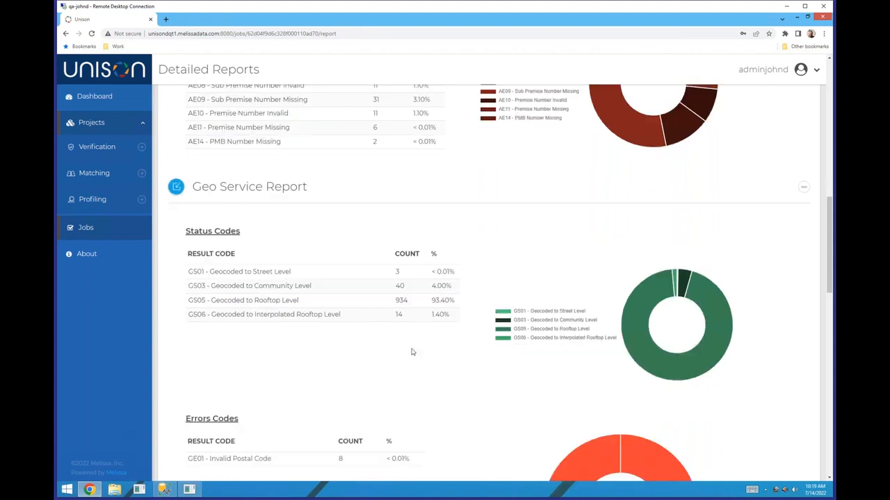
scroll(411, 353, down, 5)
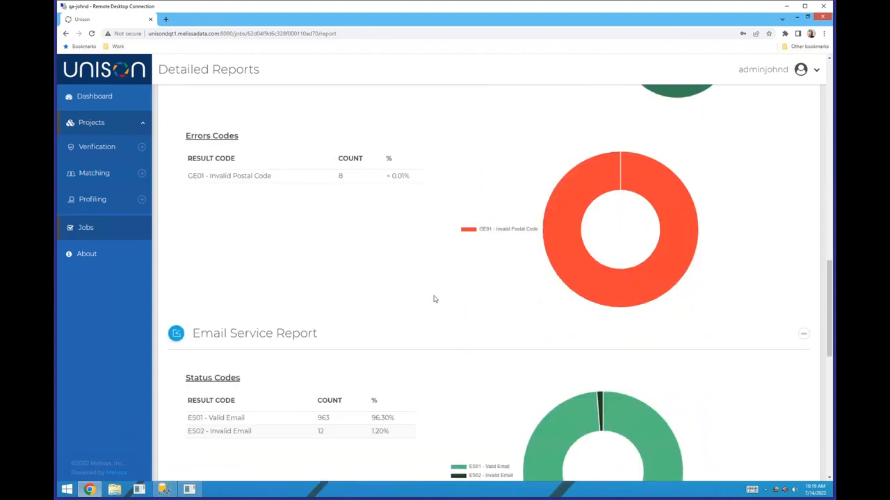
scroll(417, 298, down, 3)
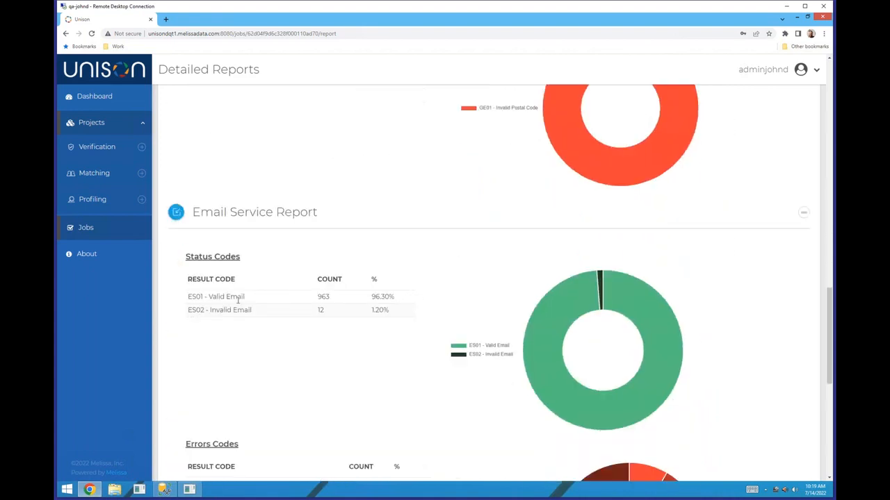
scroll(239, 302, down, 4)
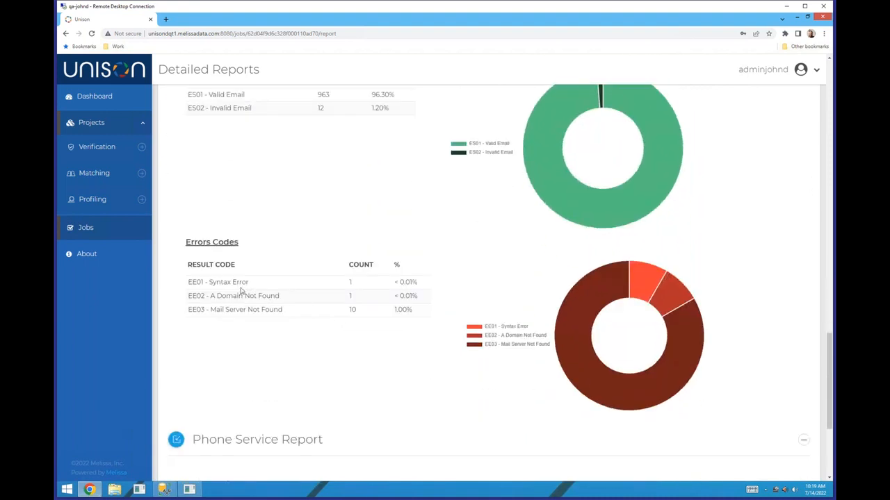
drag(284, 310, 211, 311)
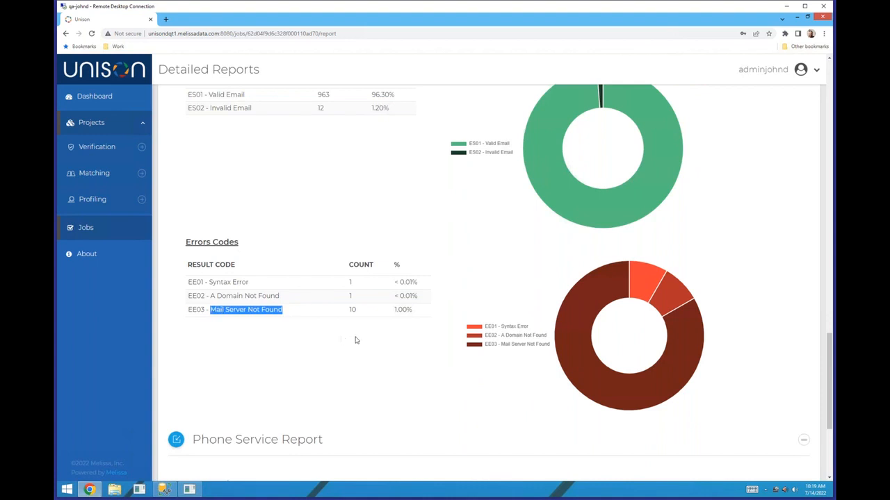
Examine the phone service report's error codes for bad area codes and bad phone numbers
scroll(356, 340, down, 4)
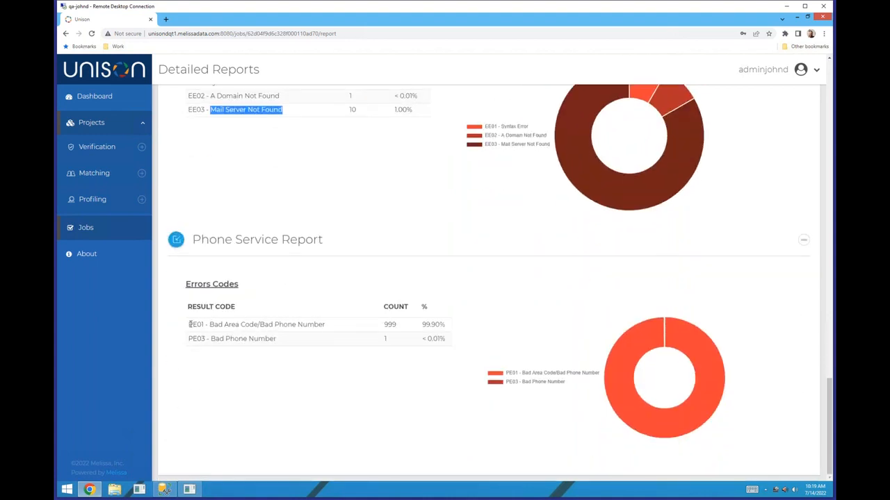
drag(193, 325, 410, 339)
click(423, 325)
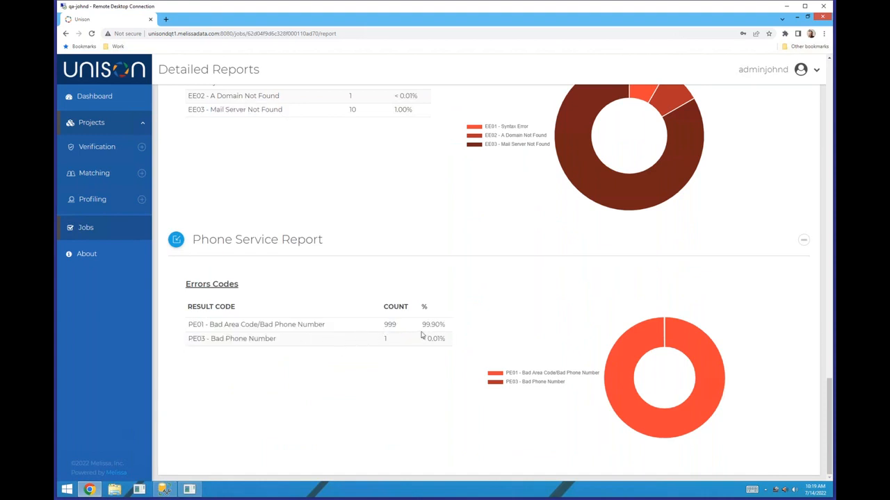
scroll(425, 331, up, 10)
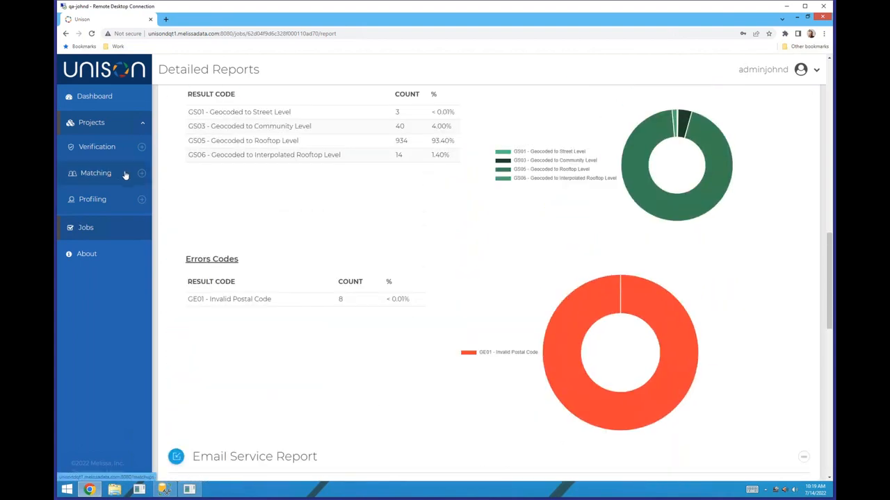
Filter the matching projects to those created by me and open the WebinarMatching project at its title and description
click(107, 173)
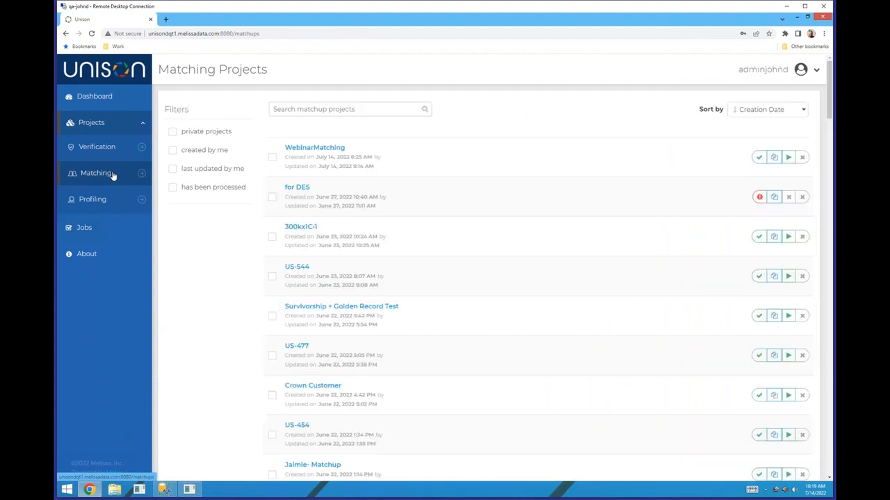
click(182, 151)
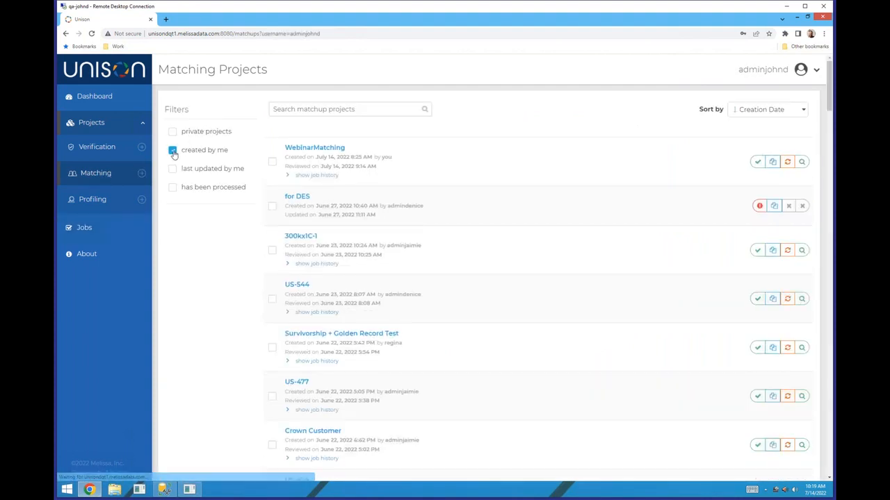
click(329, 152)
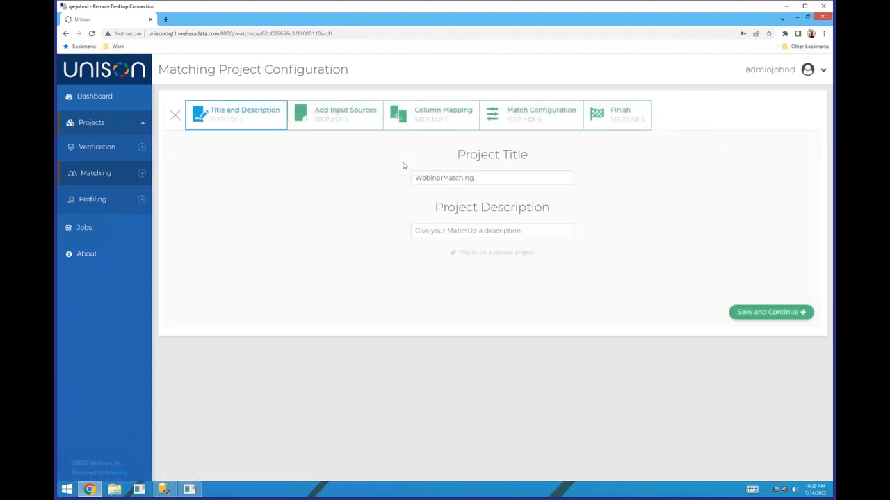
double_click(490, 181)
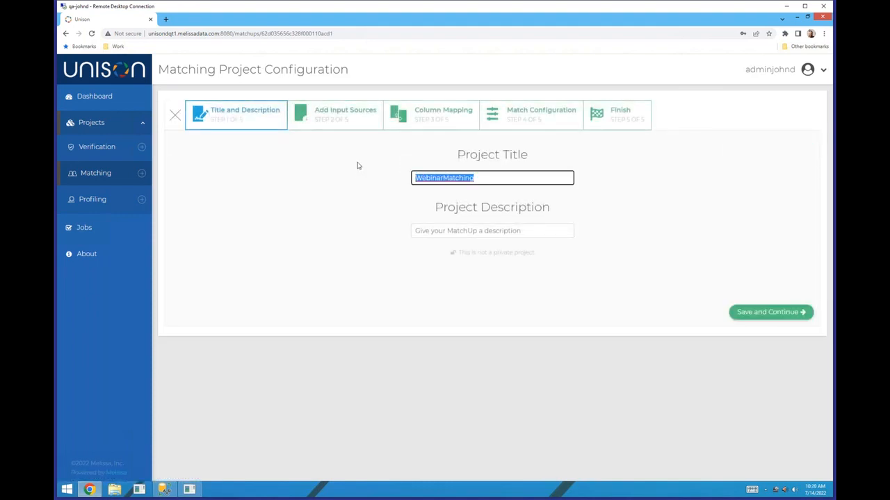
Go to the project's input sources, accept the cascading changes warning and check which text file is used as input
click(334, 115)
click(445, 292)
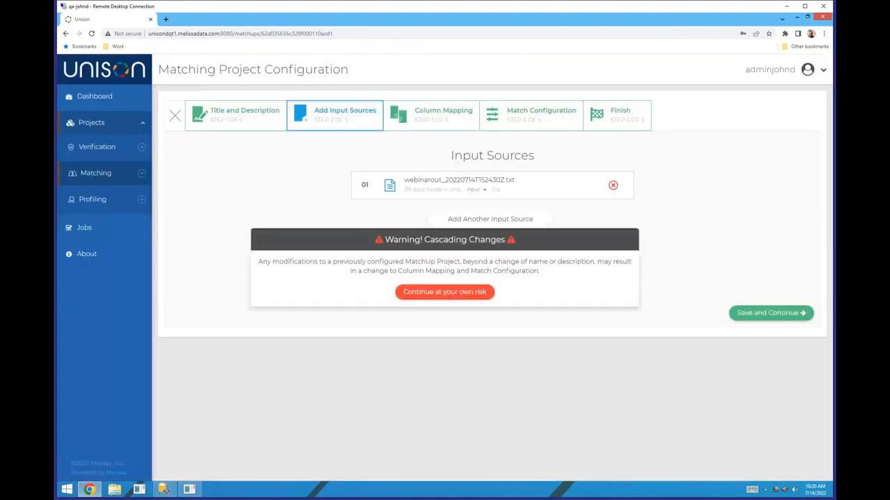
drag(517, 184, 402, 180)
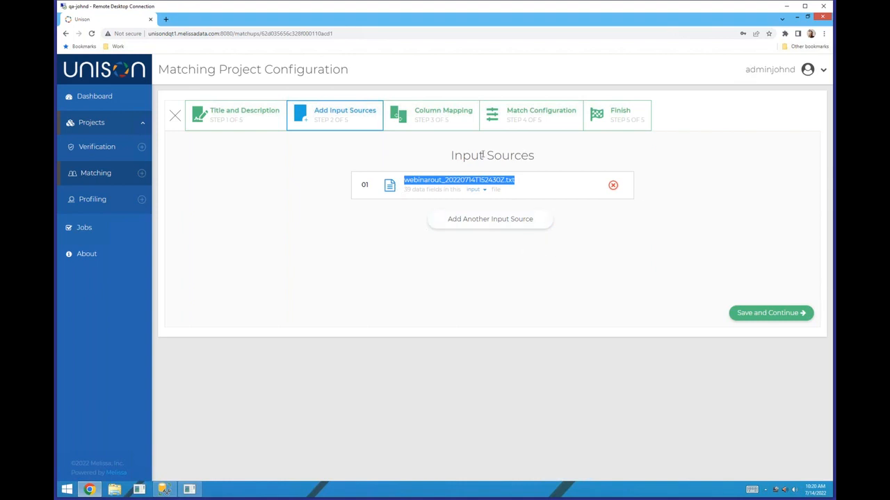
Review the column mapping to see which MD_ address, email and phone columns are used for matching and their data types
click(441, 121)
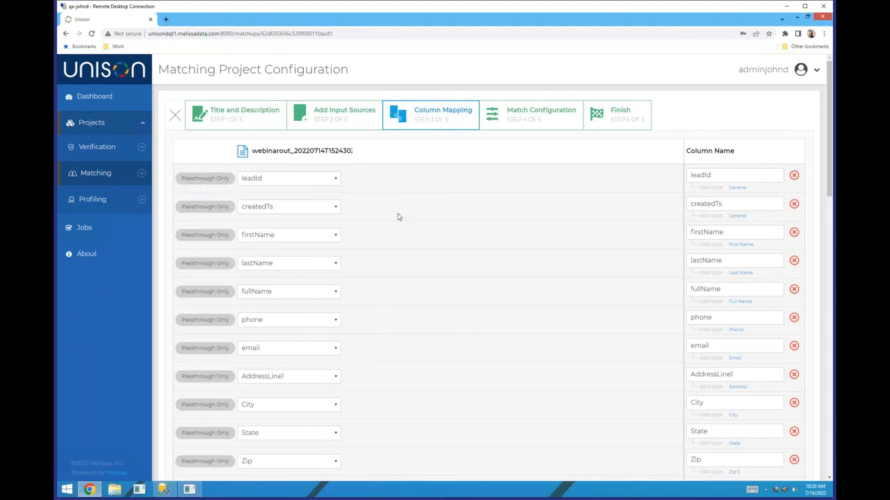
scroll(398, 217, down, 4)
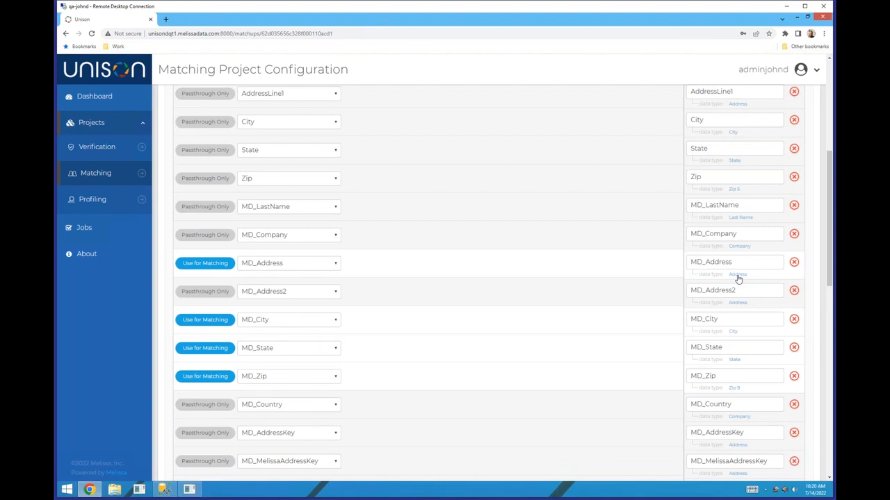
scroll(477, 310, down, 4)
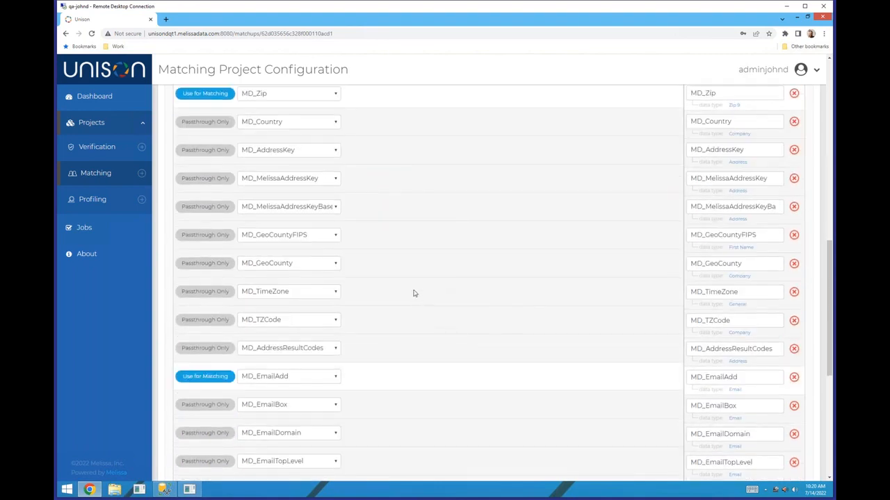
scroll(413, 294, up, 2)
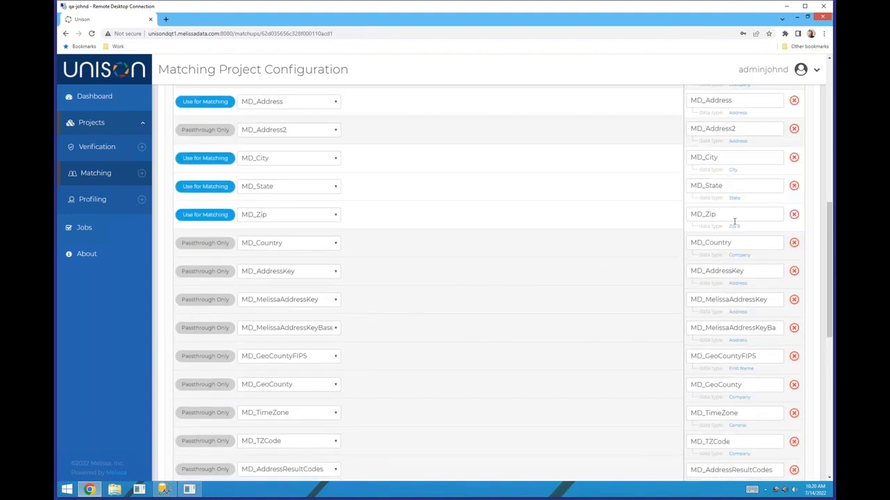
scroll(423, 294, down, 2)
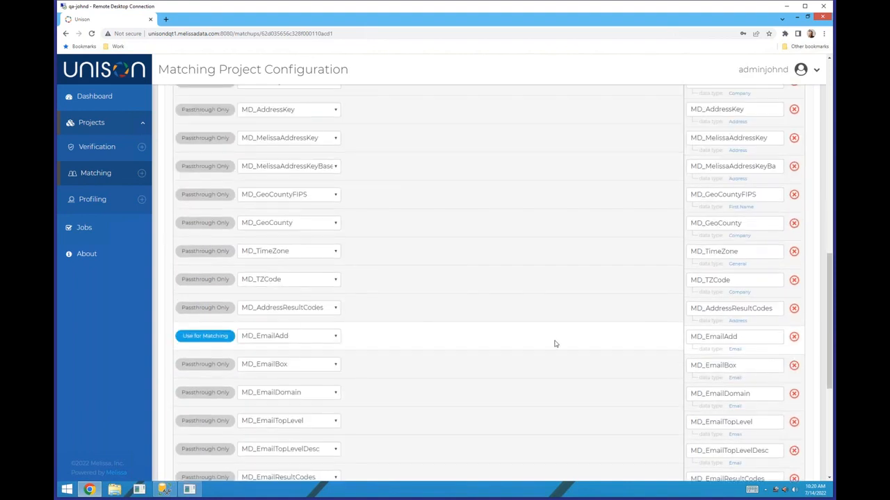
scroll(390, 329, down, 3)
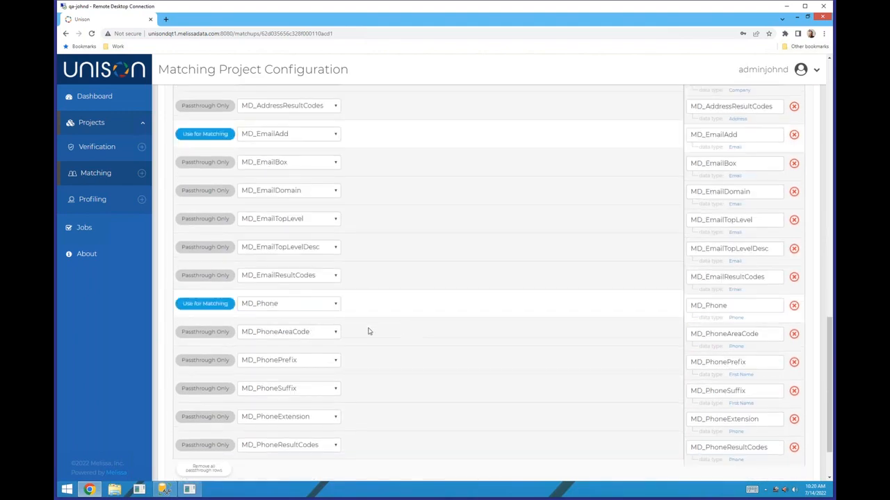
scroll(496, 316, down, 1)
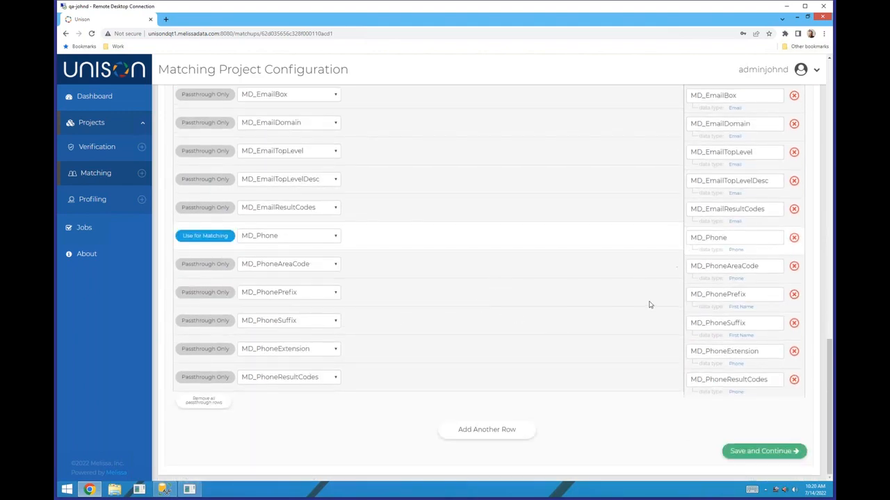
scroll(480, 268, up, 15)
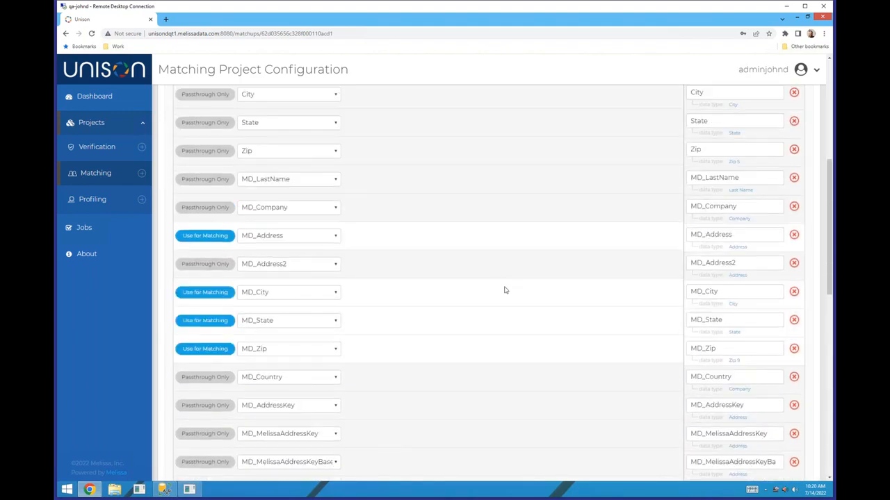
Review the match configuration of each column and look through the matching methods available for MD_Address
click(522, 122)
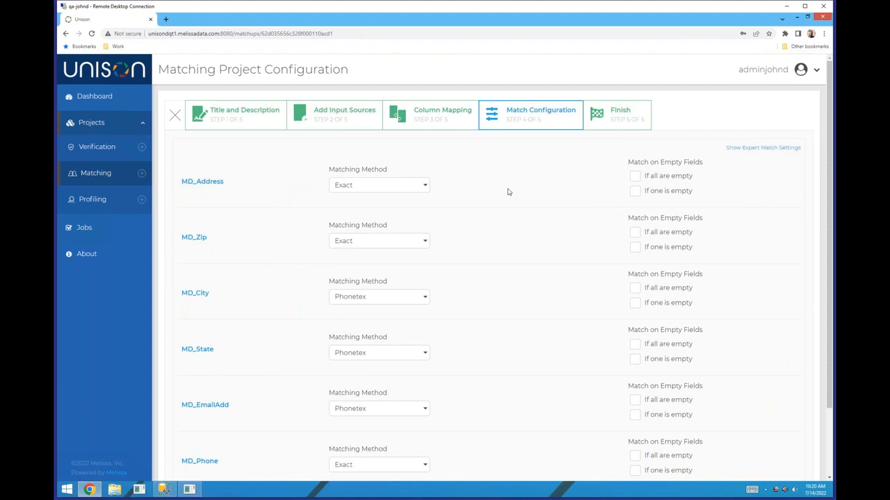
click(423, 188)
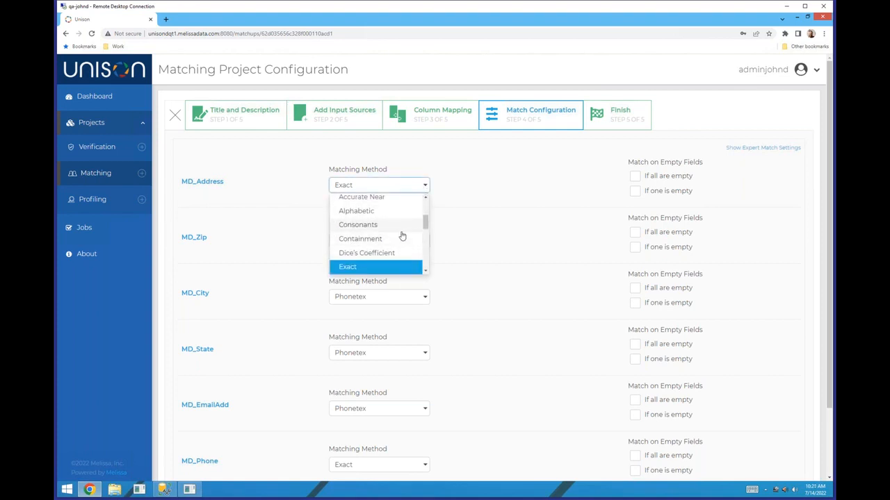
scroll(402, 250, down, 1)
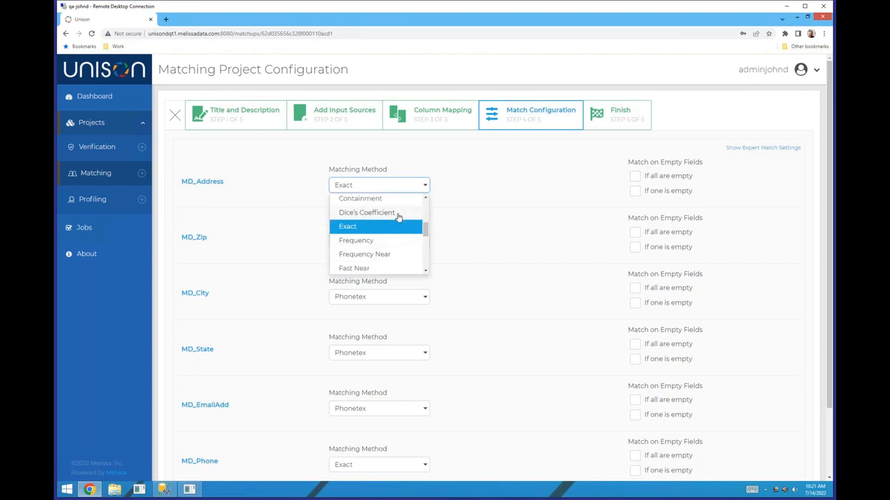
scroll(396, 230, down, 1)
scroll(396, 231, down, 1)
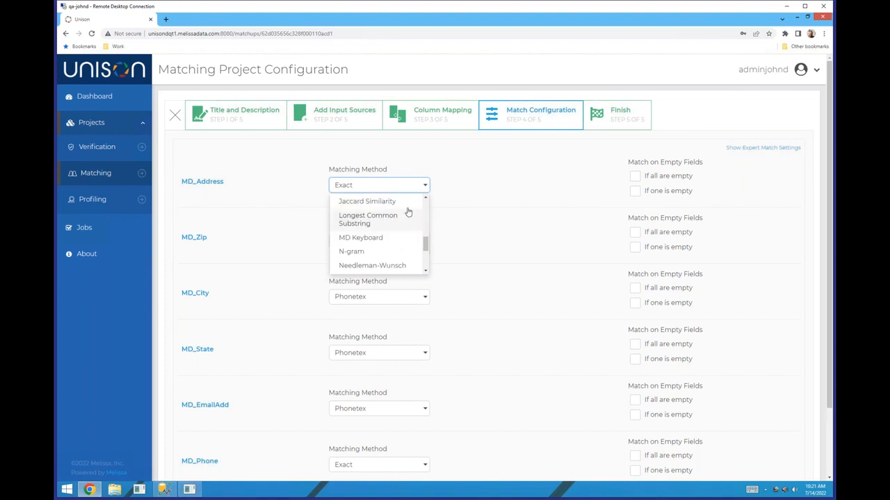
click(416, 187)
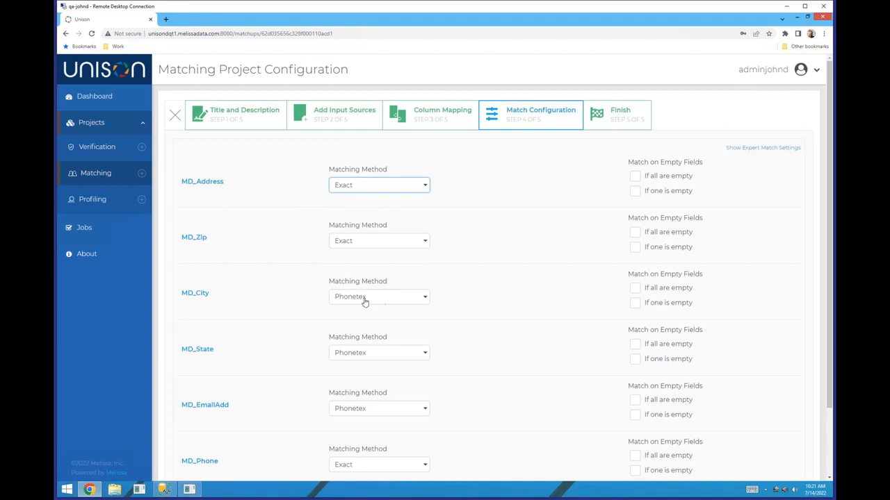
scroll(500, 295, down, 2)
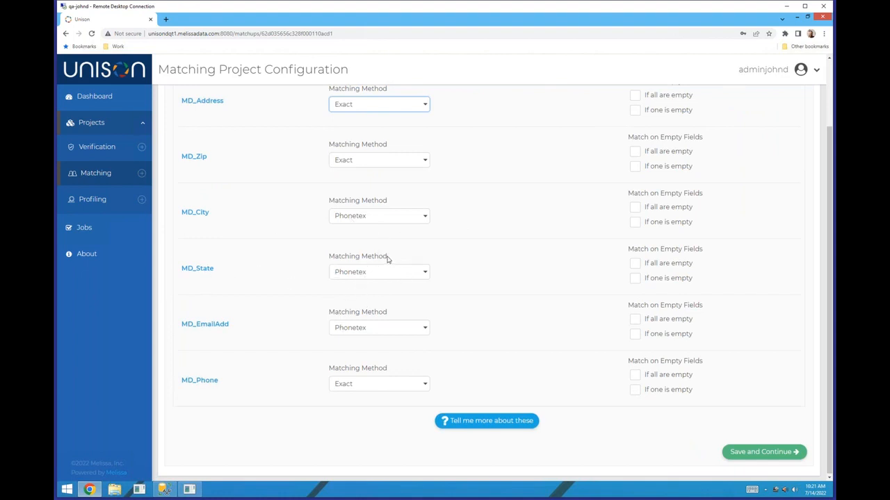
scroll(510, 294, up, 2)
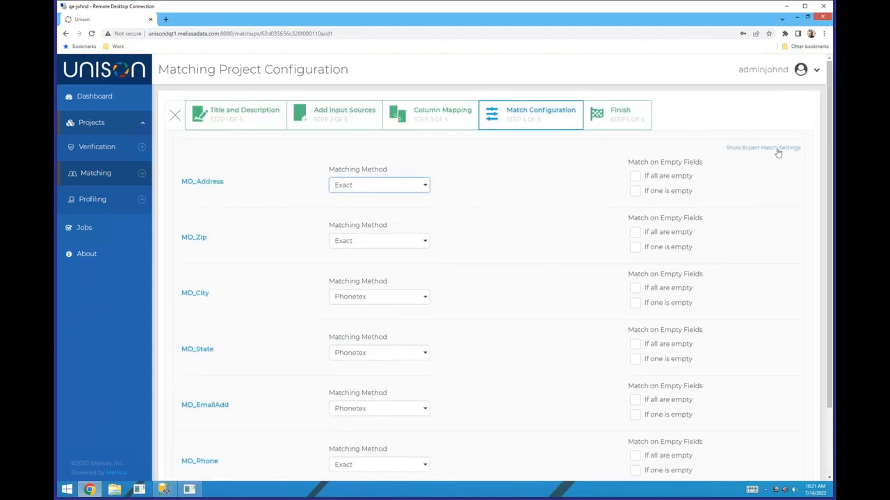
Inspect the expert match settings, including the string analysis, column order and match rules, and leave them without submitting changes
click(776, 148)
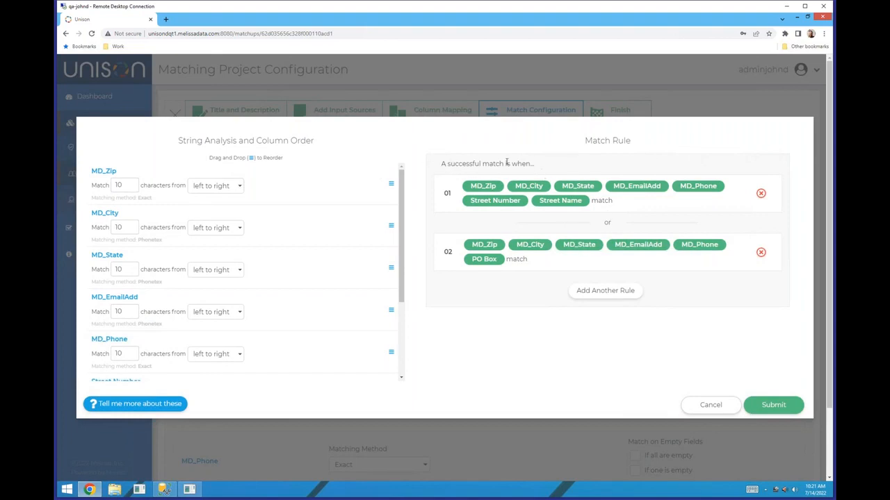
drag(538, 167, 441, 164)
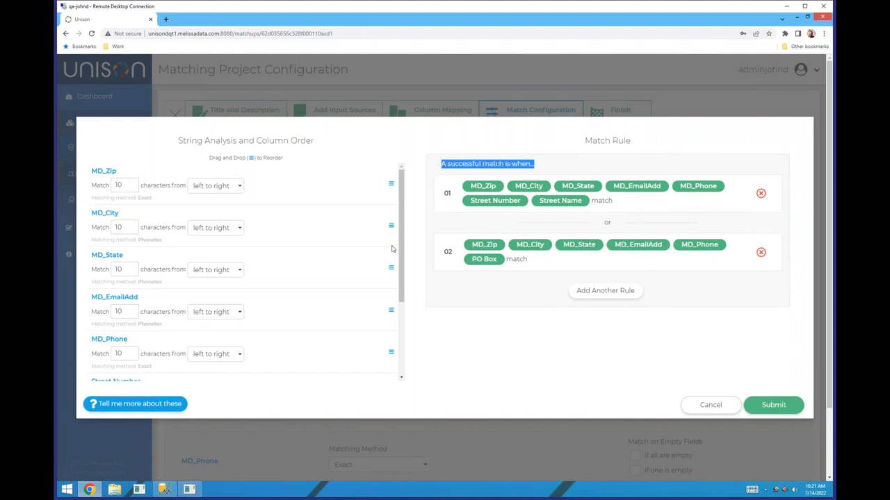
scroll(390, 249, down, 3)
scroll(337, 282, up, 3)
click(713, 406)
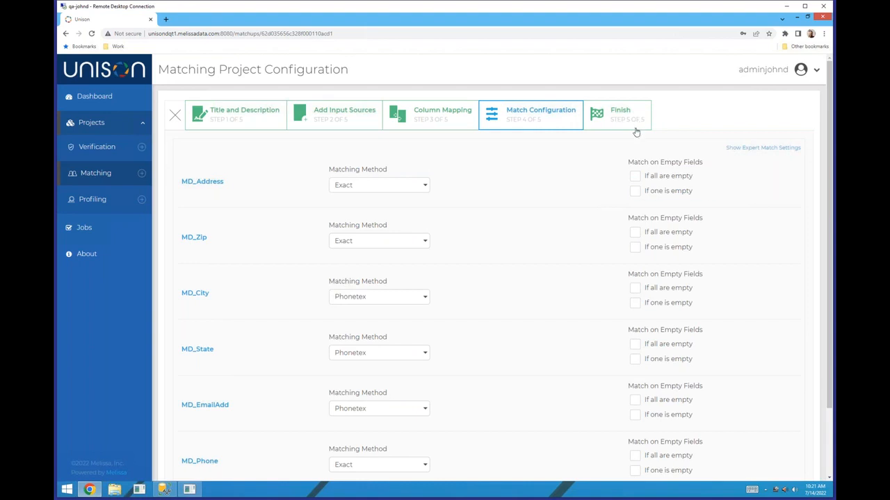
Go to the matching project's final stage and start a survivorship rule for the AddressLine1 column
click(617, 115)
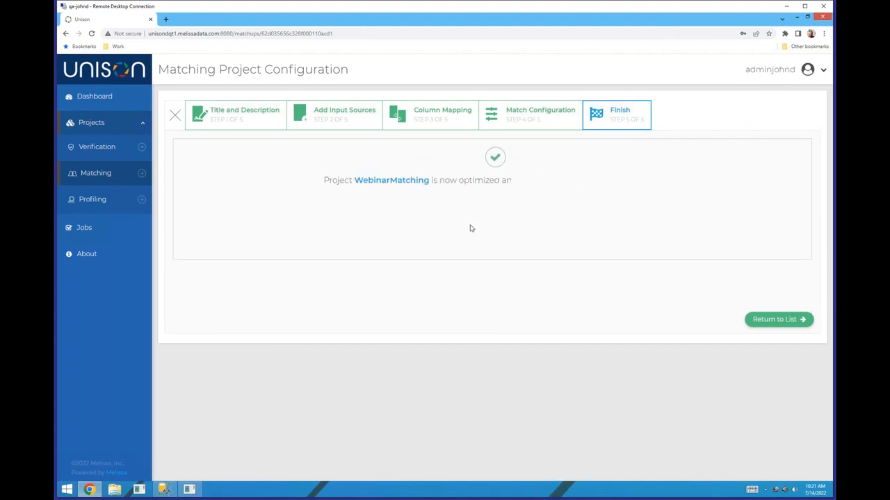
click(453, 204)
click(443, 281)
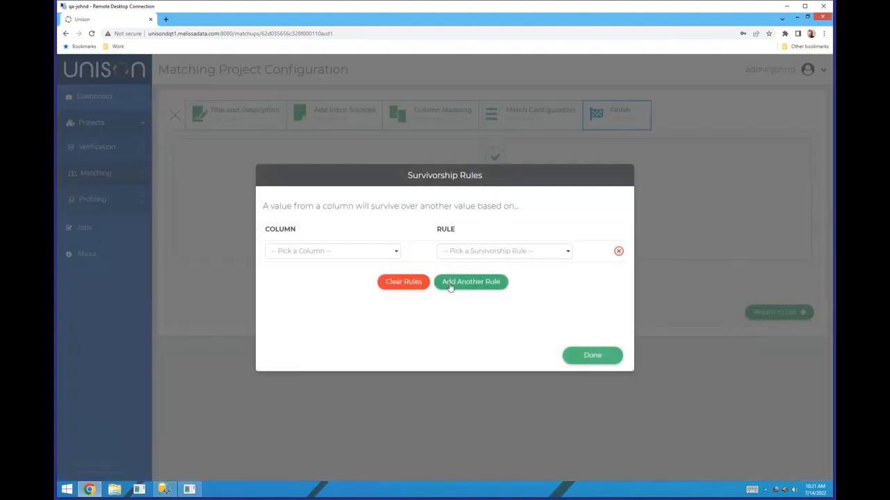
click(387, 252)
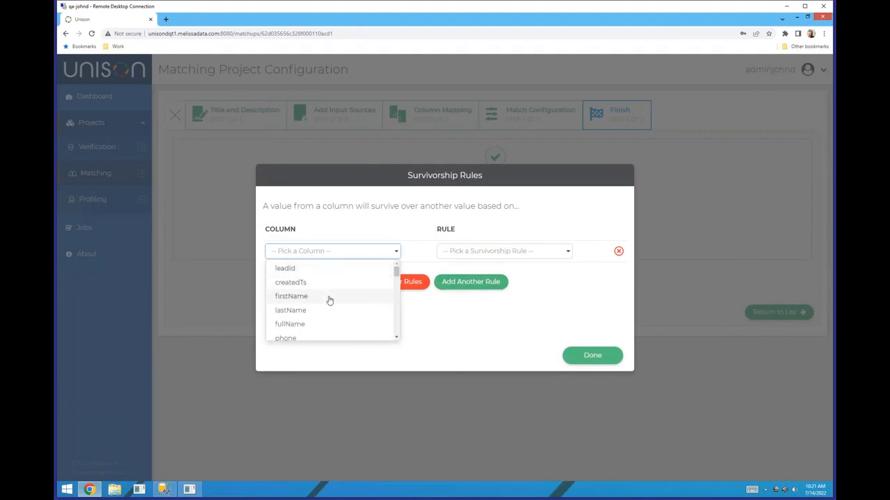
scroll(317, 313, down, 1)
click(317, 326)
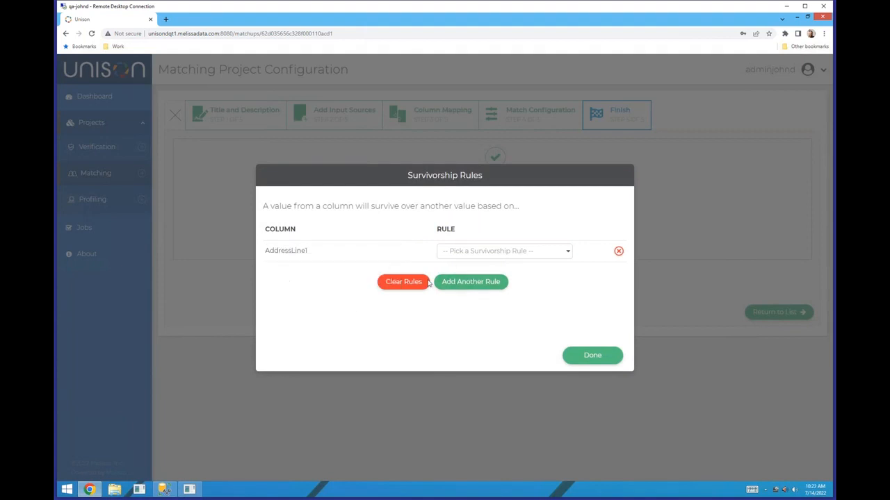
Look through the survivorship rules available for AddressLine1, remove the unfinished rule and close the survivorship settings
click(535, 253)
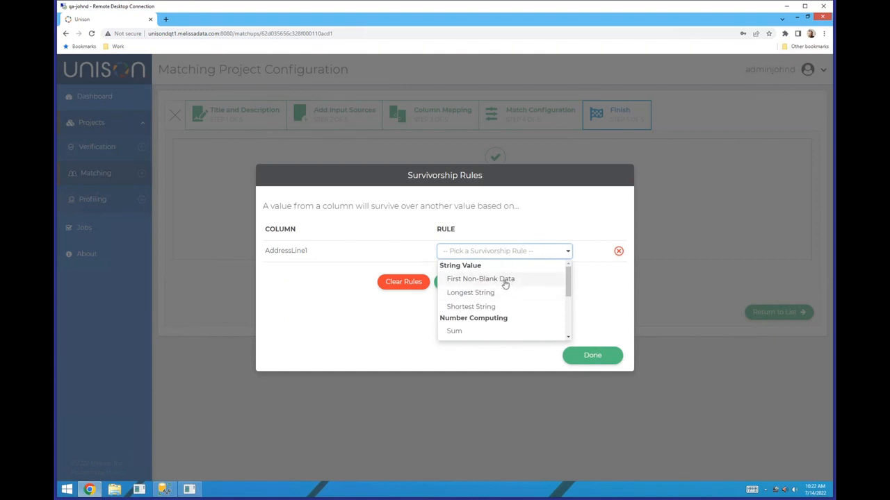
scroll(504, 284, down, 1)
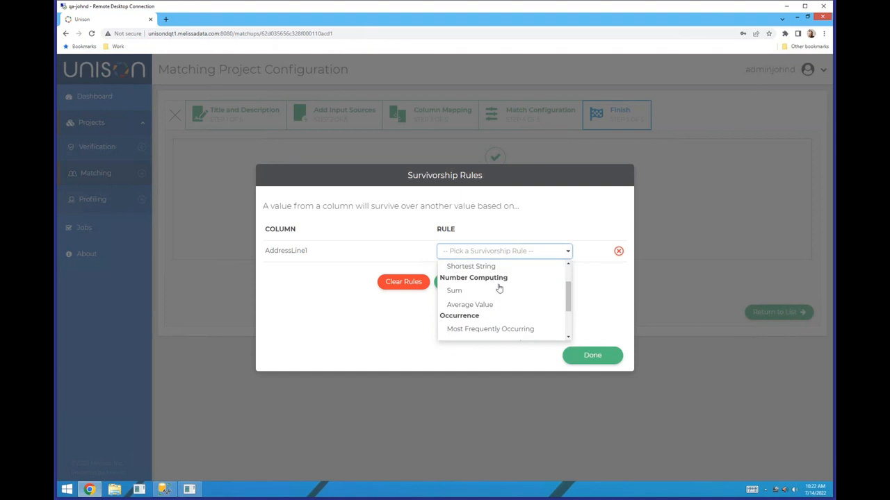
scroll(499, 289, down, 1)
scroll(511, 295, down, 1)
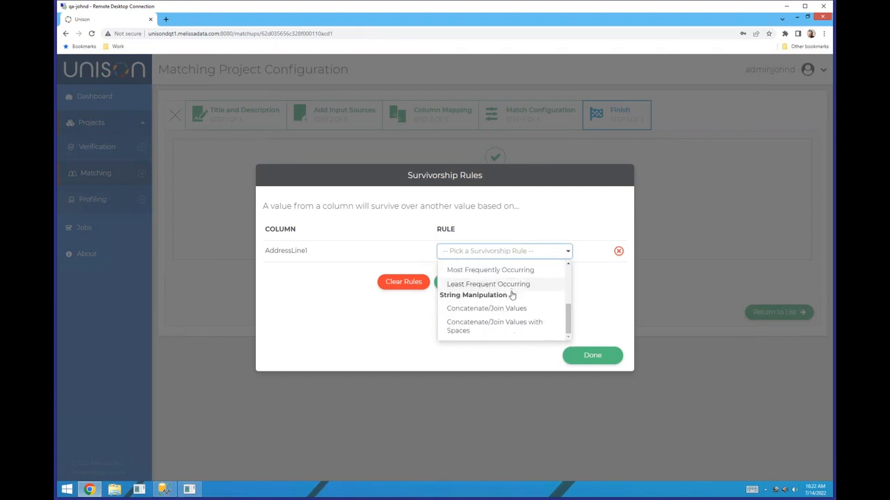
click(523, 223)
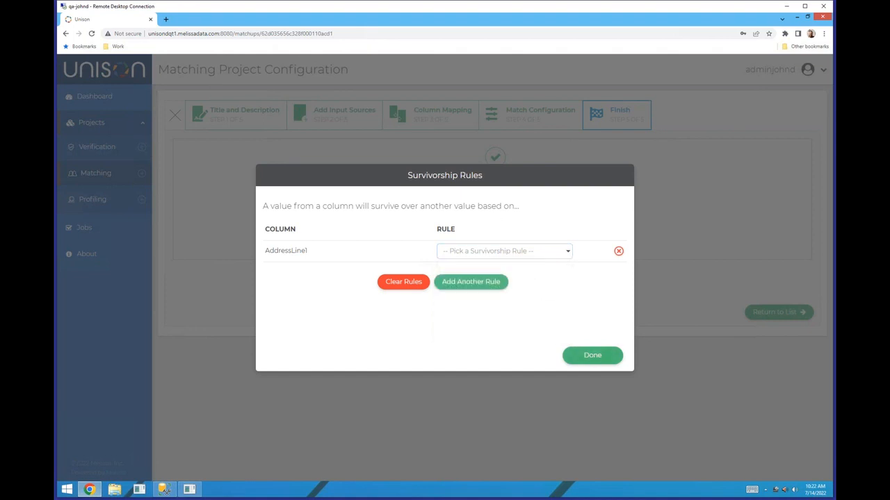
click(618, 251)
click(599, 354)
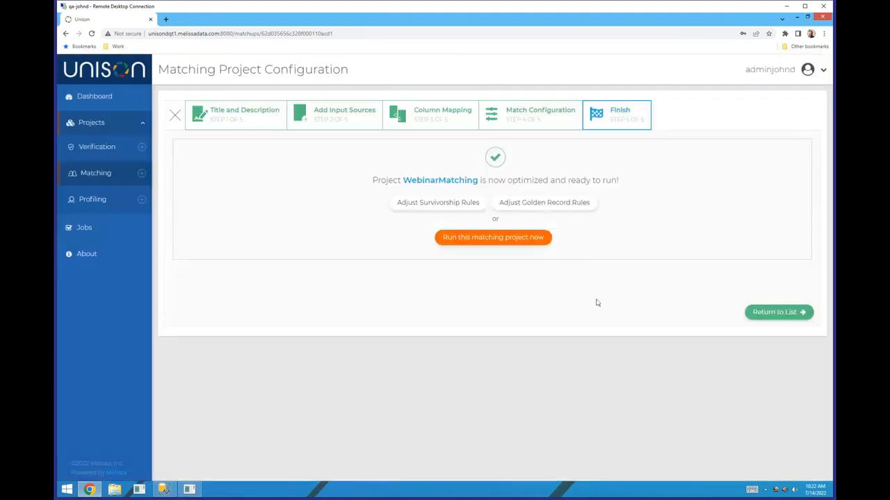
Try out a golden record rule prioritizing Data Quality Score, with MD_AddressResultCodes as source and Overall Quality Score as type, and close the golden record settings
click(549, 204)
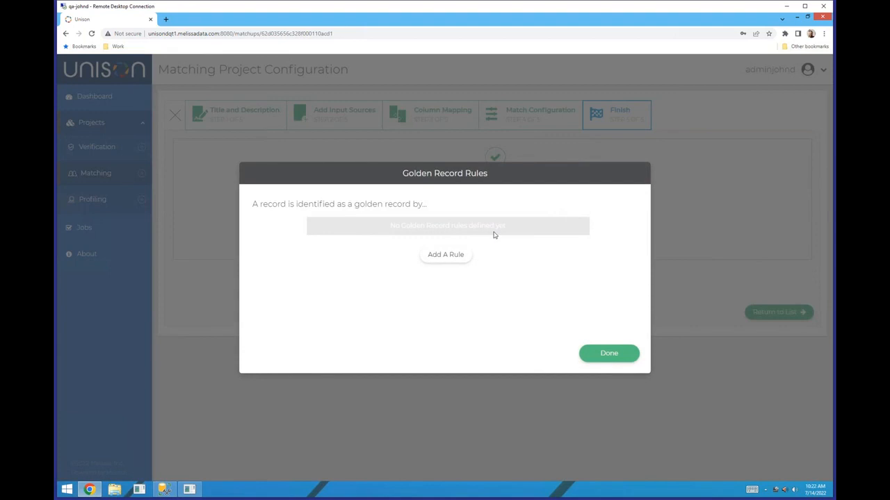
click(452, 255)
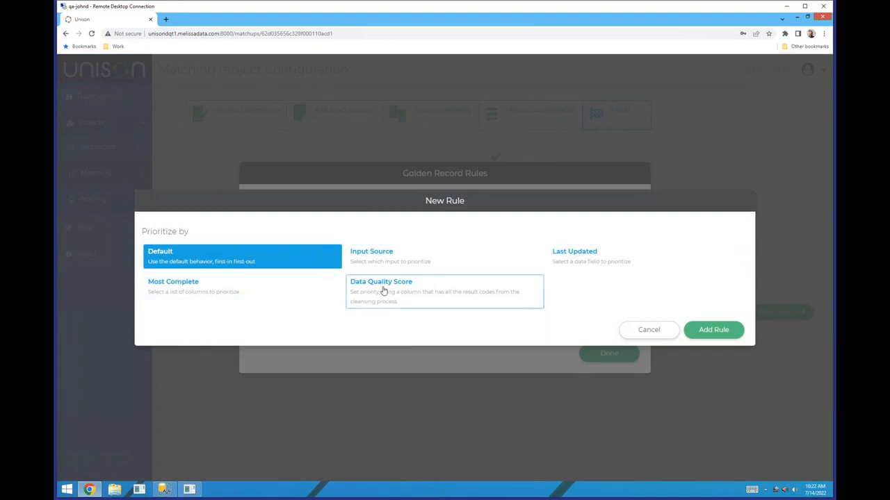
click(405, 292)
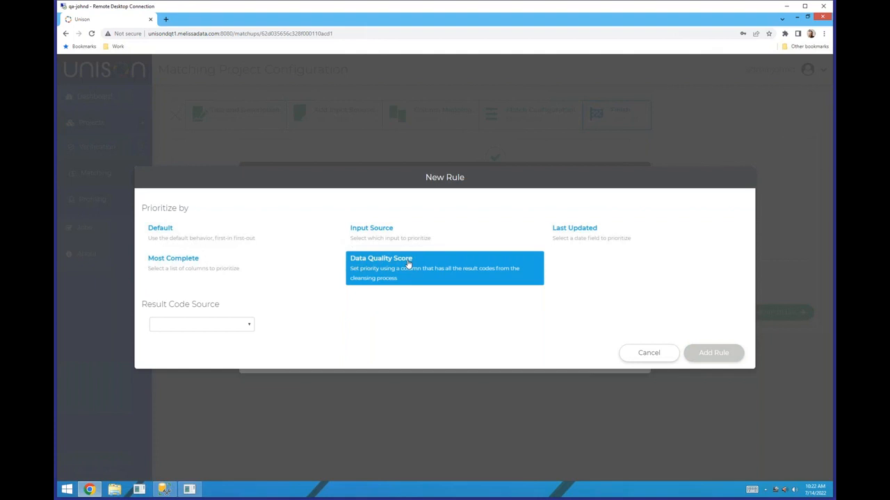
click(247, 325)
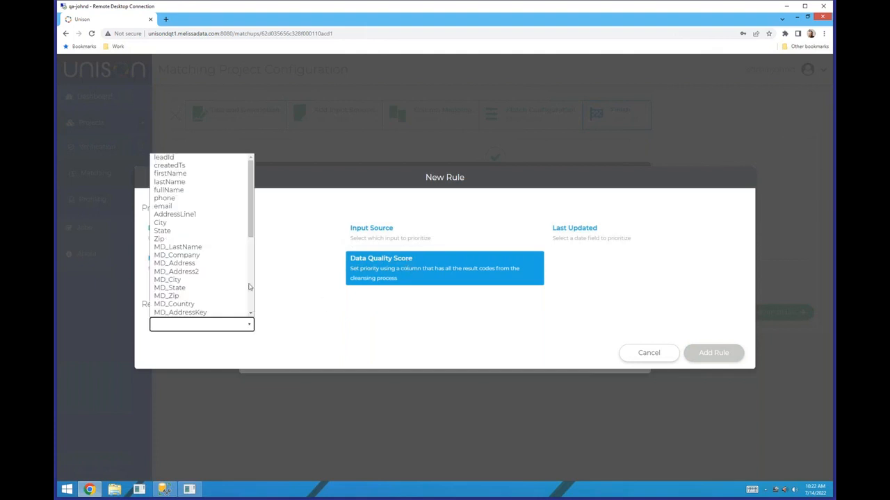
scroll(224, 236, down, 5)
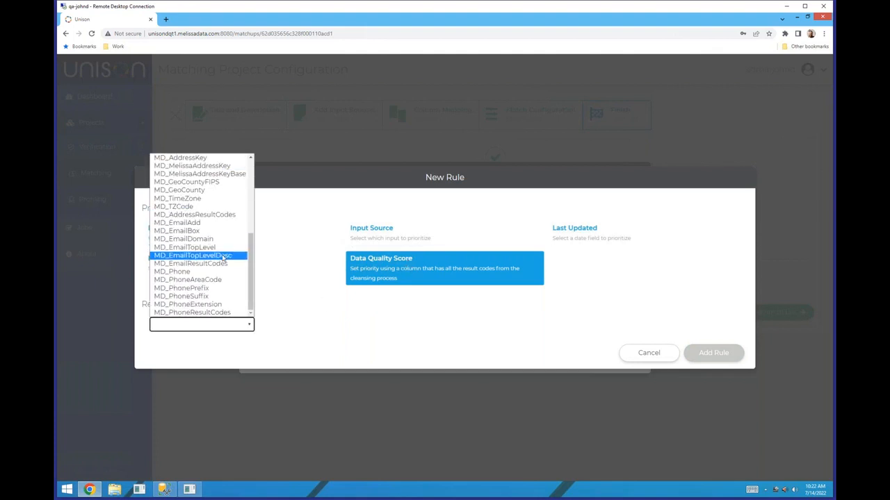
click(198, 214)
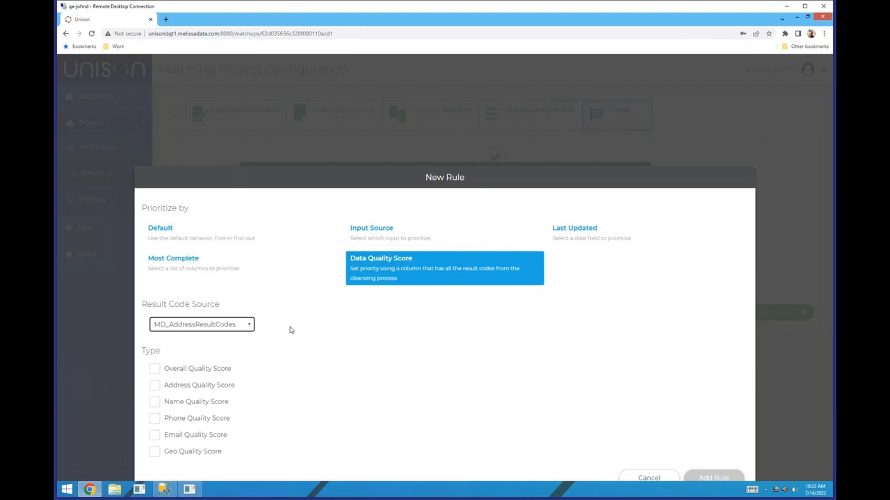
click(213, 367)
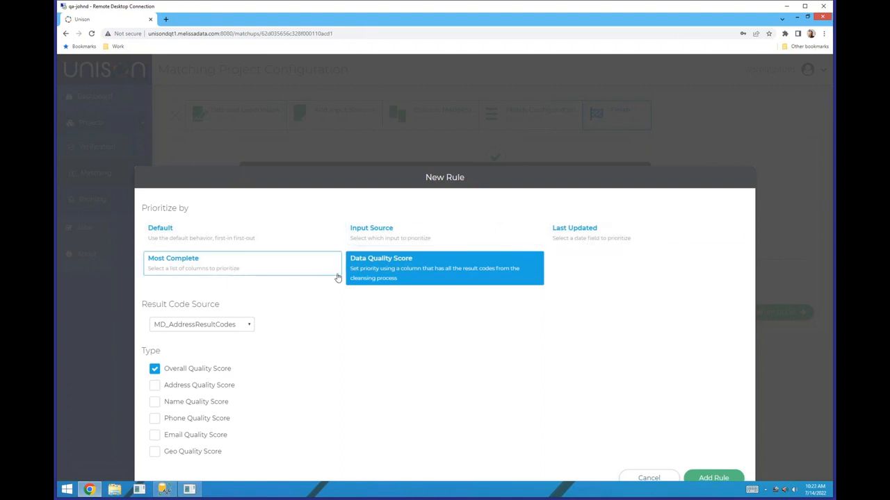
click(699, 475)
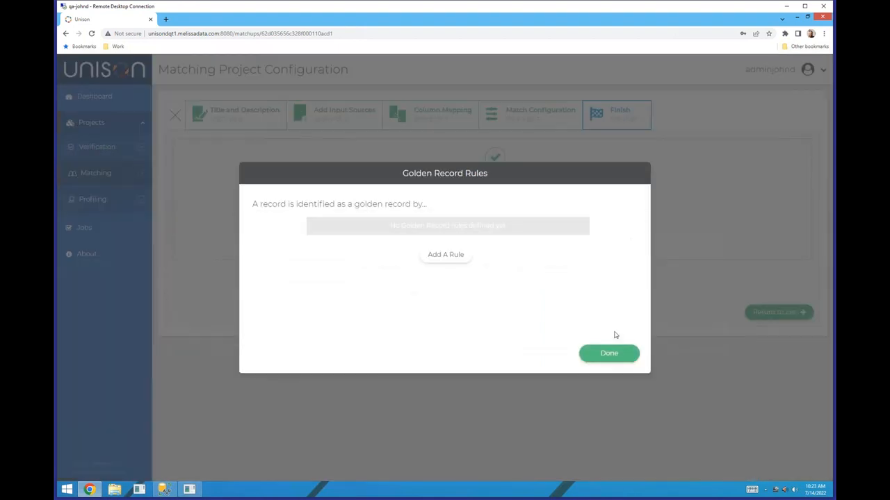
click(626, 353)
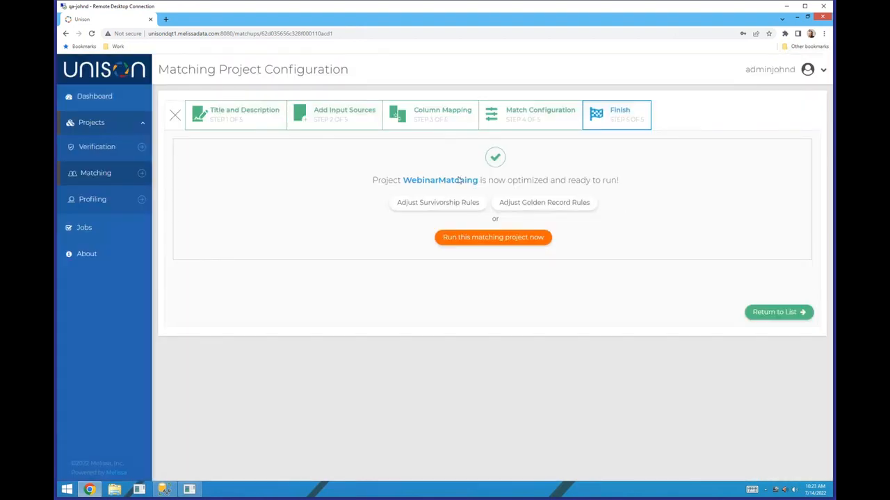
Open the WebinarMatching project's results and examine the match groups, their golden records and the meaning of their result codes
click(124, 176)
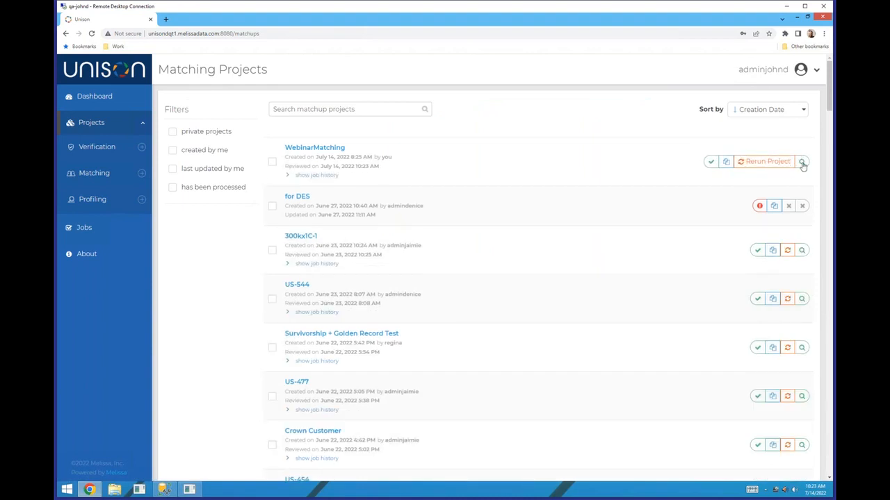
click(802, 163)
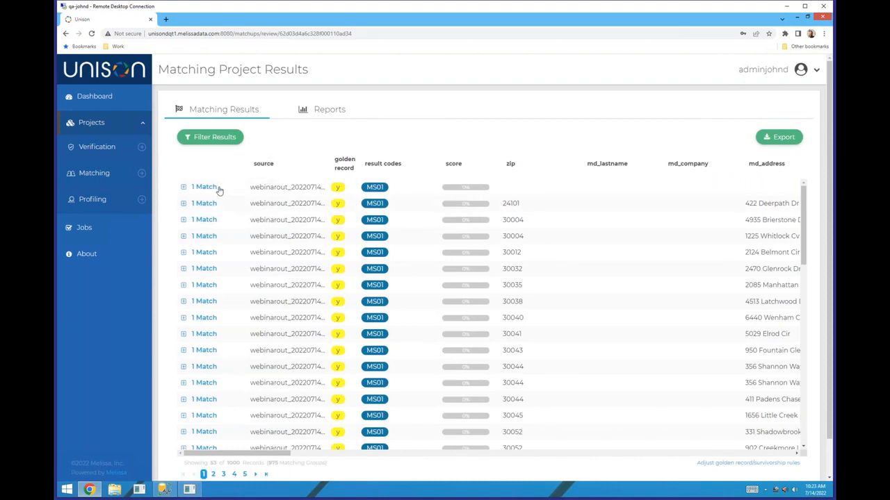
click(184, 188)
scroll(252, 198, down, 8)
scroll(224, 274, down, 3)
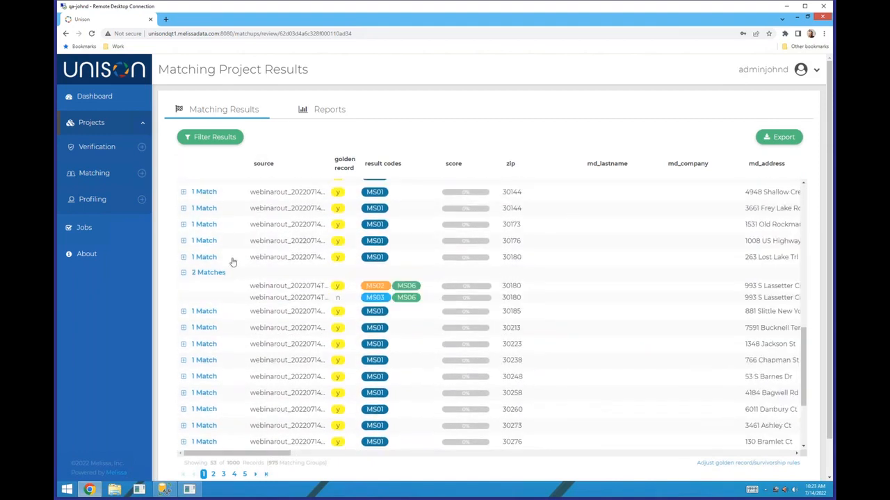
mouse_move(372, 289)
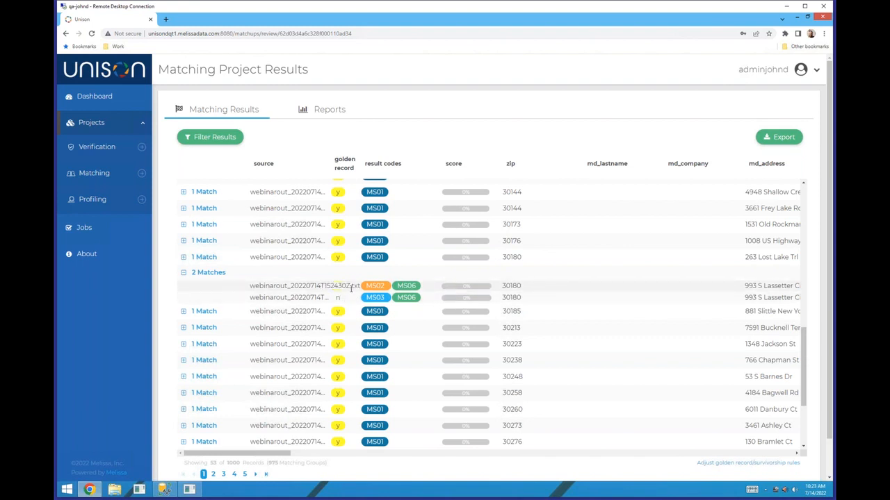
drag(280, 457, 232, 453)
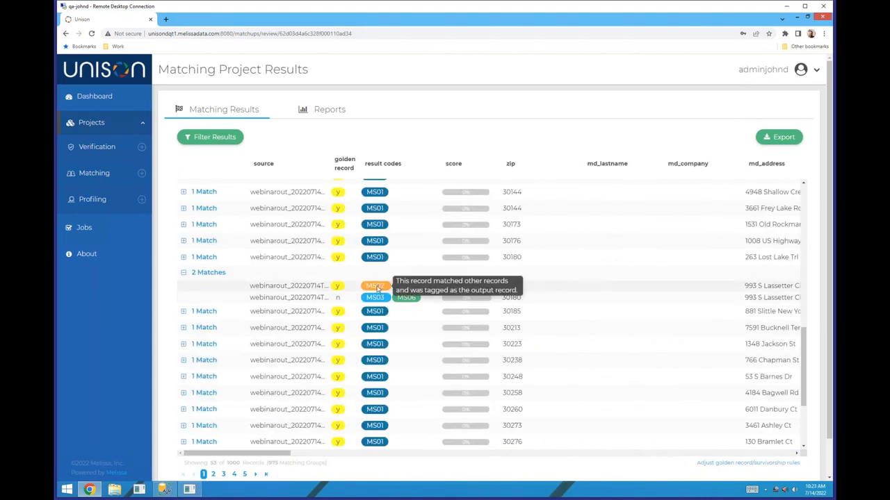
scroll(410, 369, down, 3)
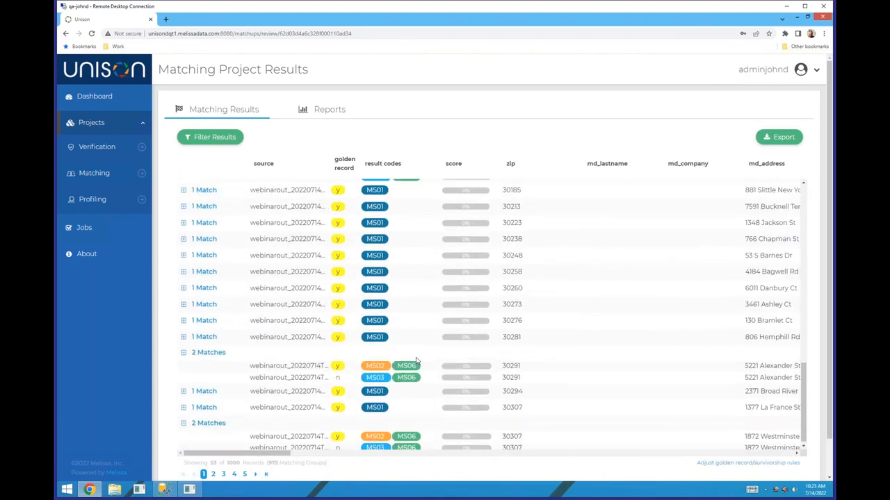
mouse_move(384, 367)
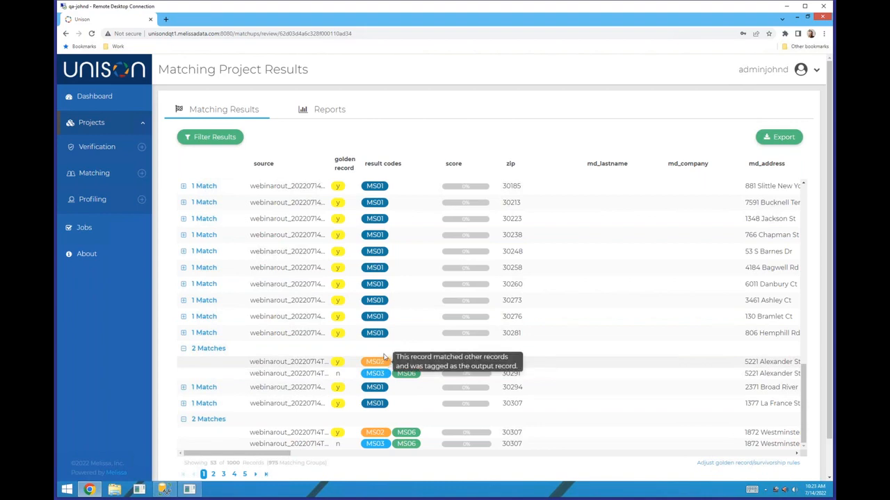
scroll(479, 327, up, 5)
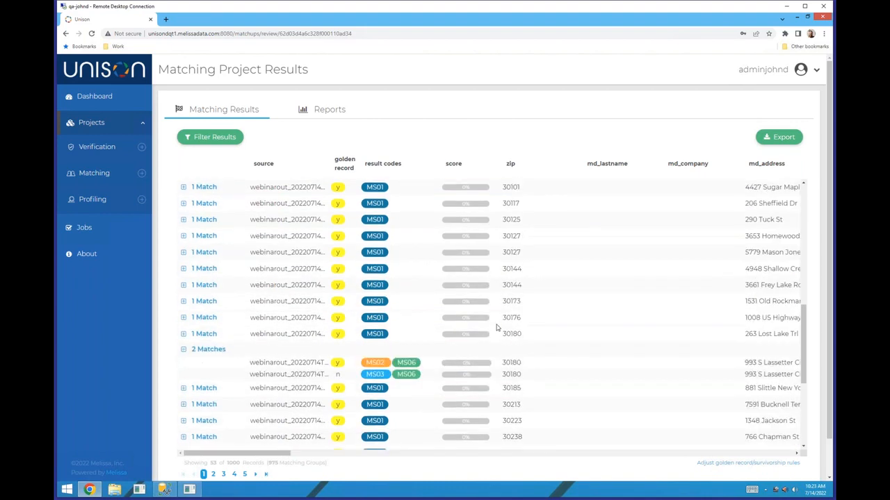
scroll(470, 324, up, 2)
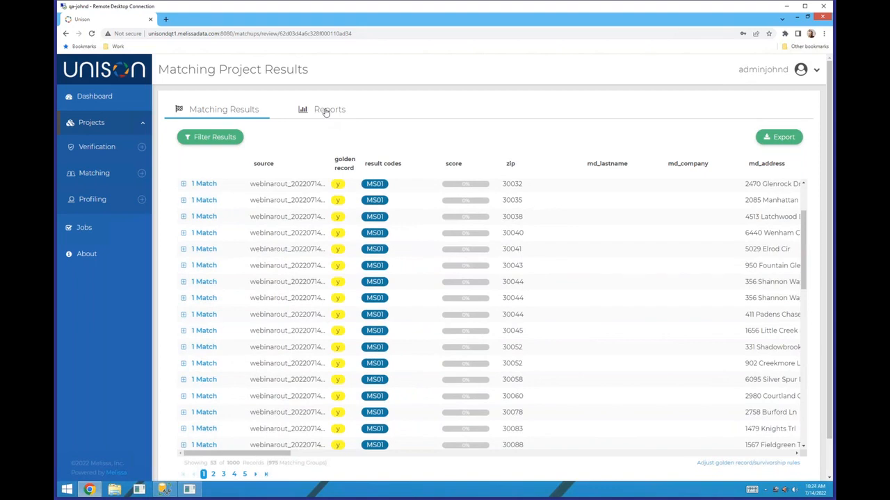
Review the matching reports on overall sources, algorithm match scores, survivorship and match rules
click(325, 113)
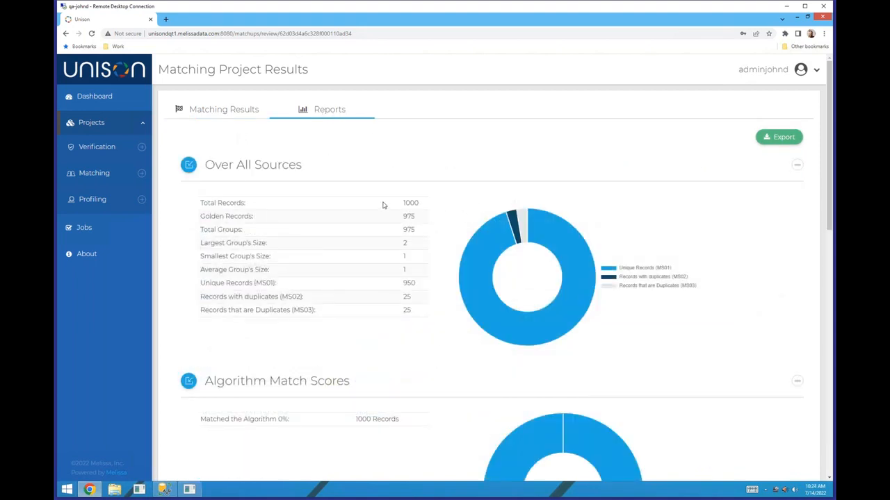
mouse_move(401, 203)
mouse_down()
mouse_move(420, 211)
mouse_move(403, 216)
mouse_up()
drag(409, 249, 403, 246)
scroll(421, 257, down, 3)
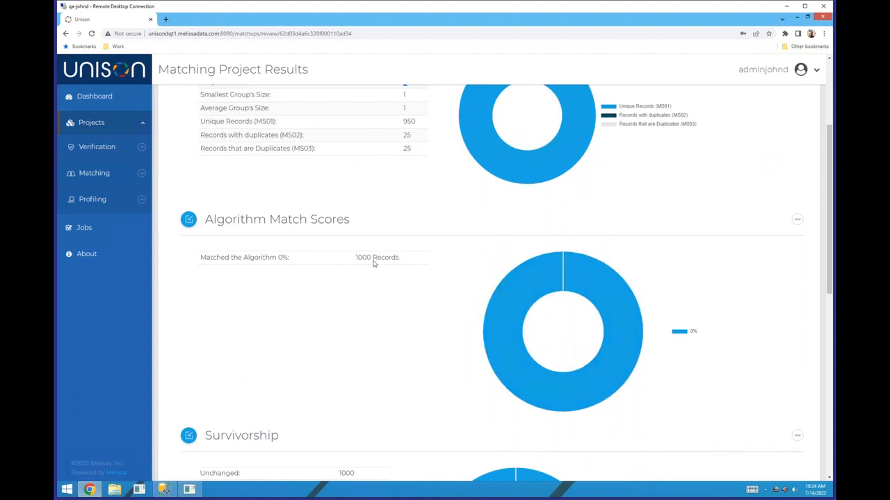
scroll(461, 299, down, 5)
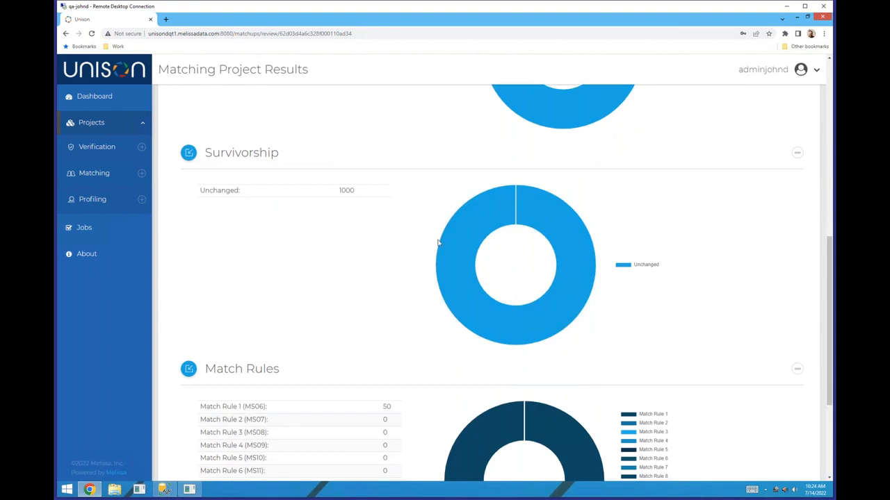
mouse_move(450, 236)
scroll(419, 271, down, 3)
mouse_move(459, 274)
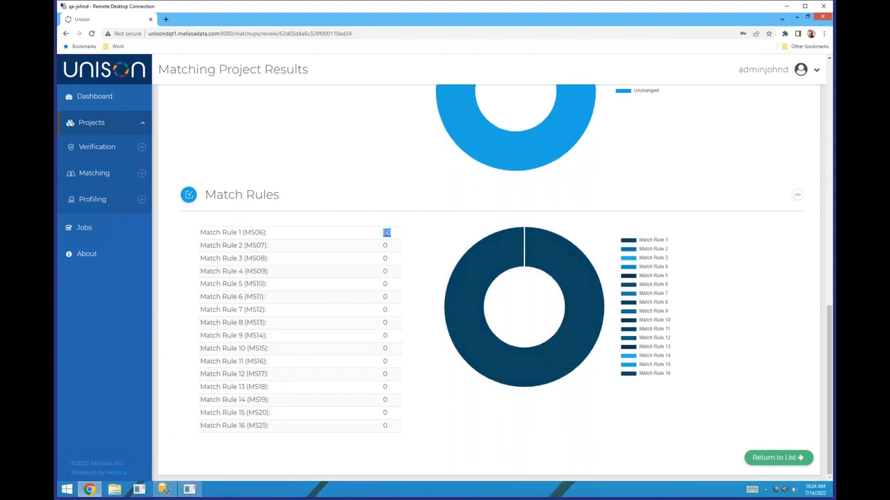
double_click(384, 245)
click(390, 270)
scroll(209, 201, up, 2)
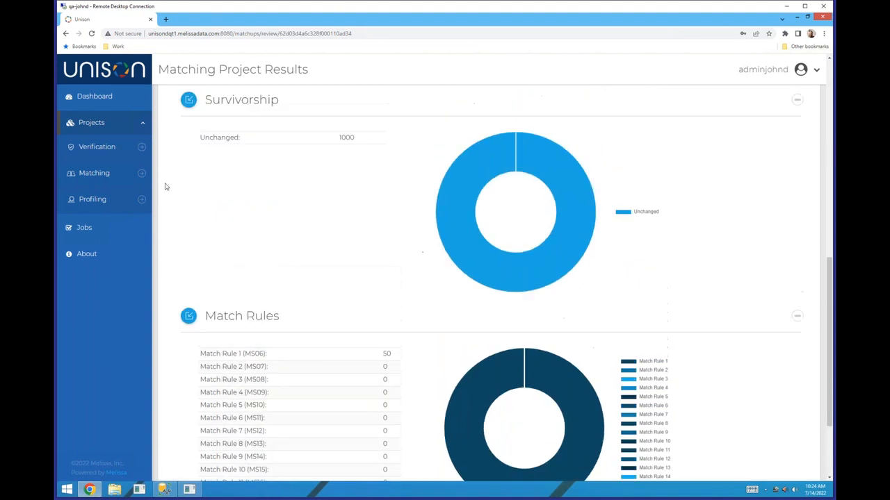
Open the Webinar Profiling project, accept the cascading changes warning and check which text file is its input source
click(118, 200)
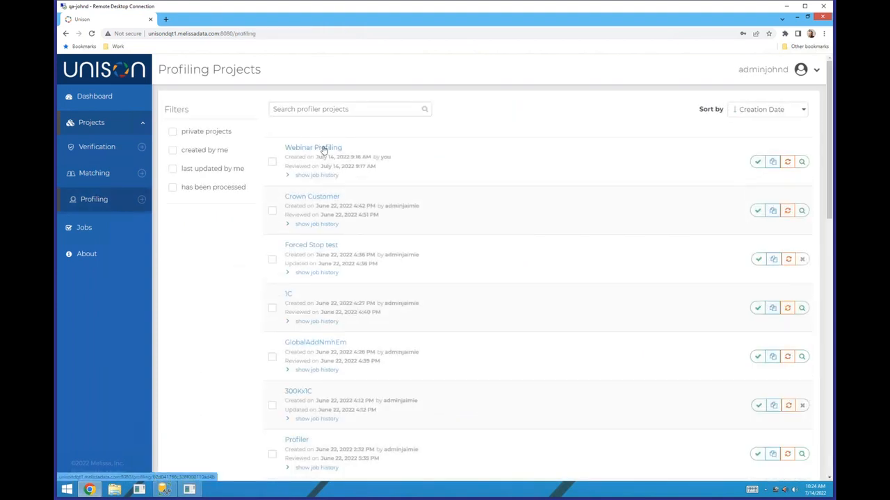
click(323, 149)
click(317, 116)
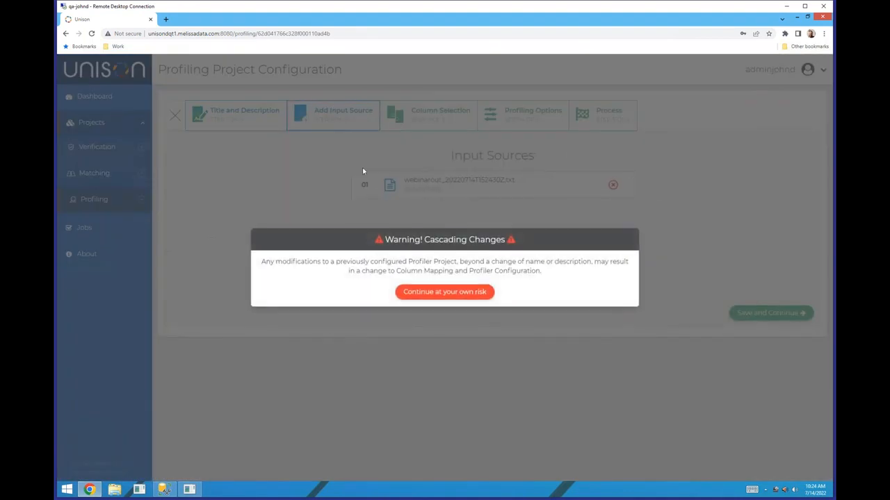
click(437, 293)
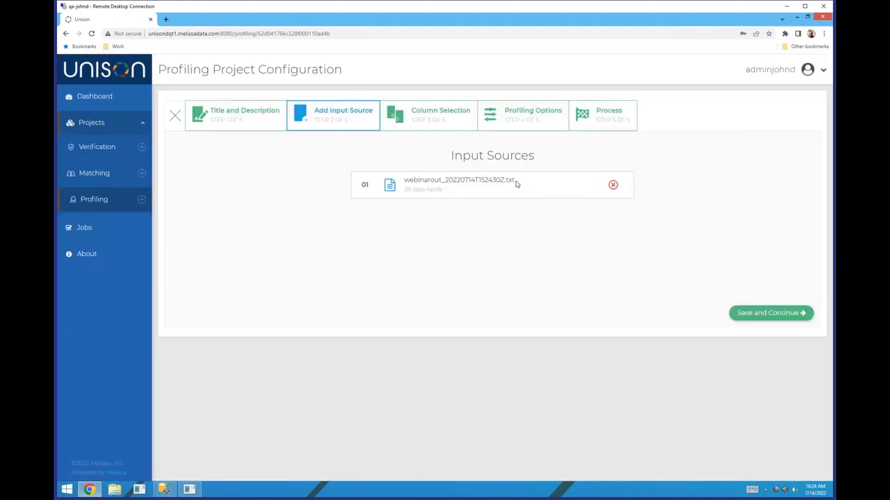
Review the profiling project's column selection and the sorting, data type and data statistics reporting options, then proceed to the Process stage
click(449, 119)
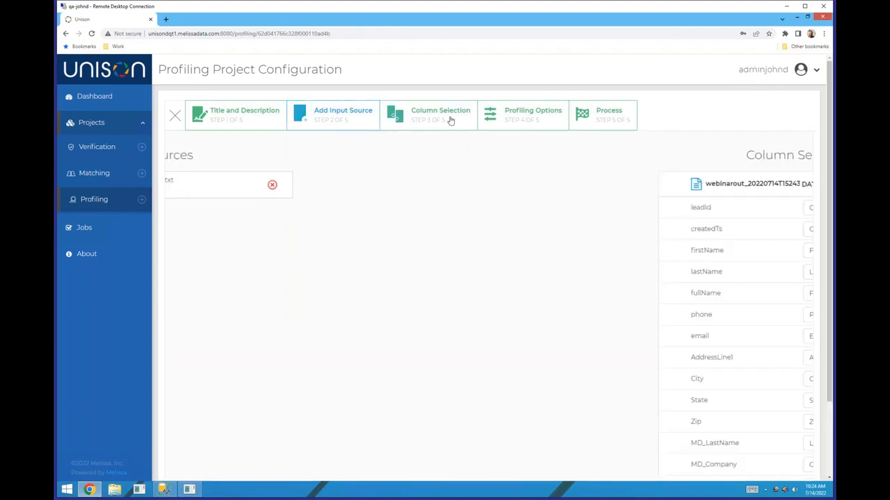
click(526, 116)
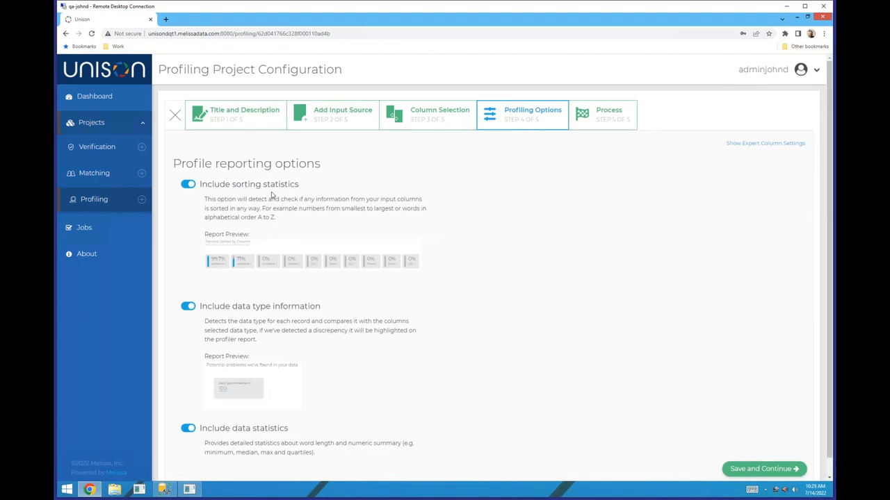
scroll(299, 348, down, 1)
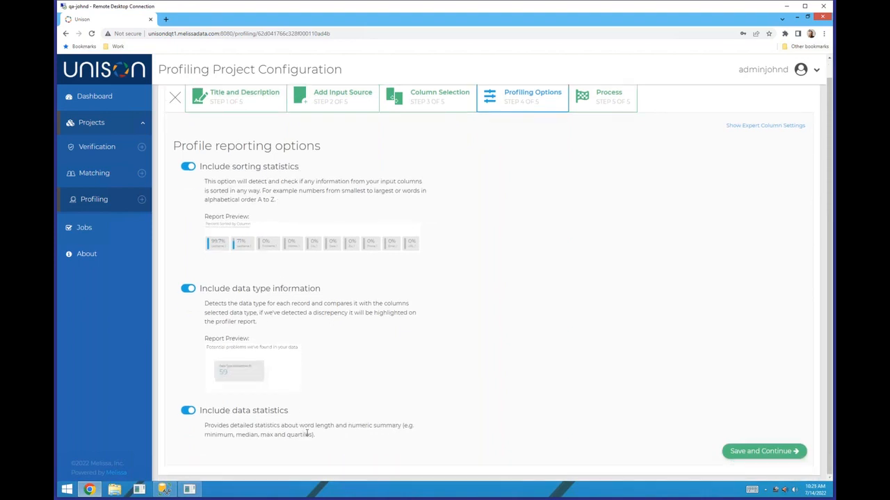
drag(317, 428, 377, 427)
click(391, 427)
click(616, 106)
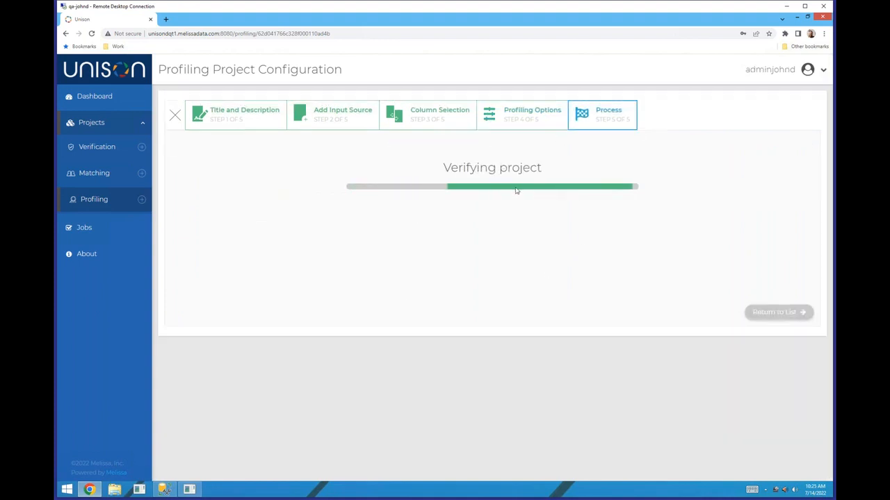
Open the Webinar Profiling project's results and review the quality grades, profiling stats per column and potential data problems
click(112, 200)
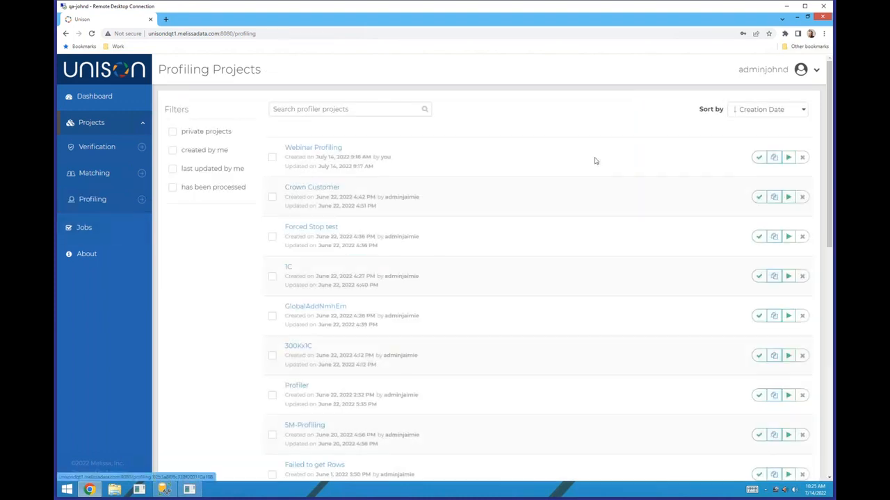
click(352, 160)
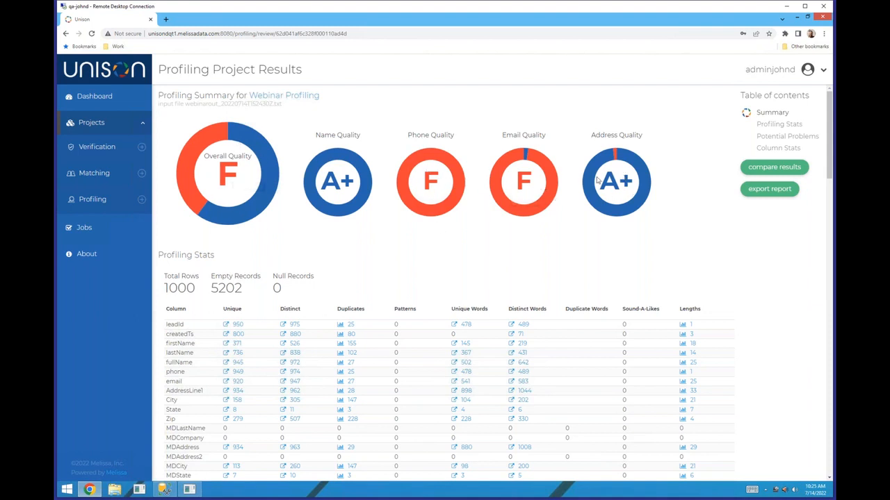
scroll(418, 248, down, 1)
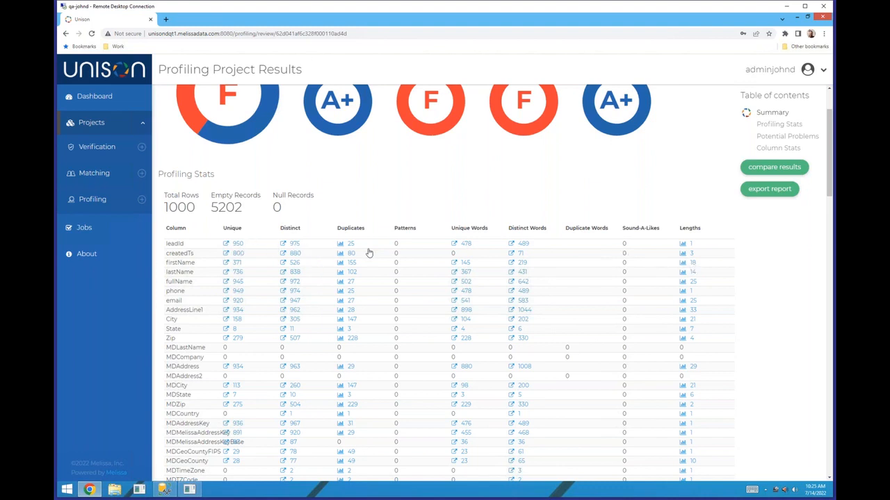
scroll(380, 270, down, 3)
scroll(380, 270, down, 3)
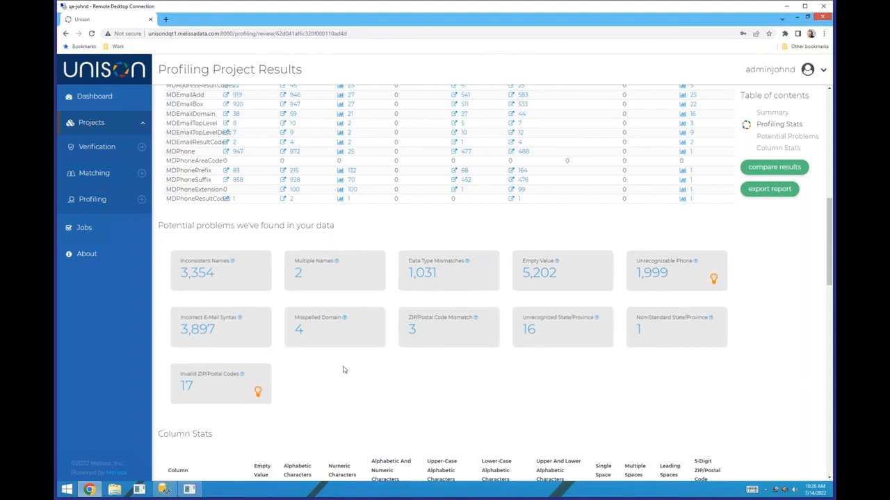
Examine the Column Stats, including the 5-Digit ZIP/Postal Code column, and Percent Sorted by Column, then return to the profiling summary
scroll(408, 368, down, 4)
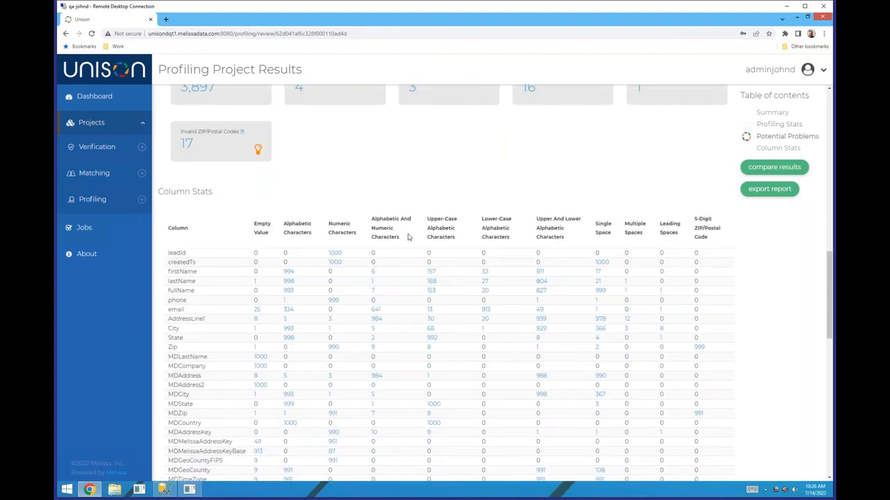
scroll(403, 232, down, 1)
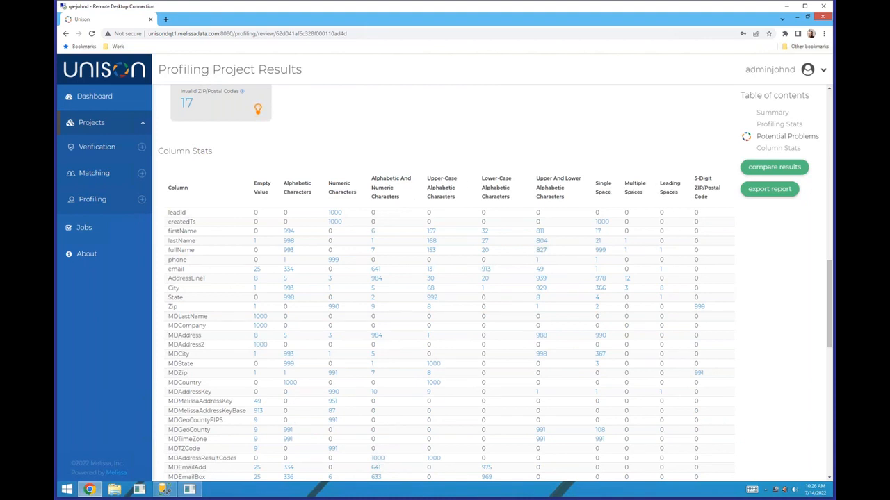
drag(692, 179, 713, 200)
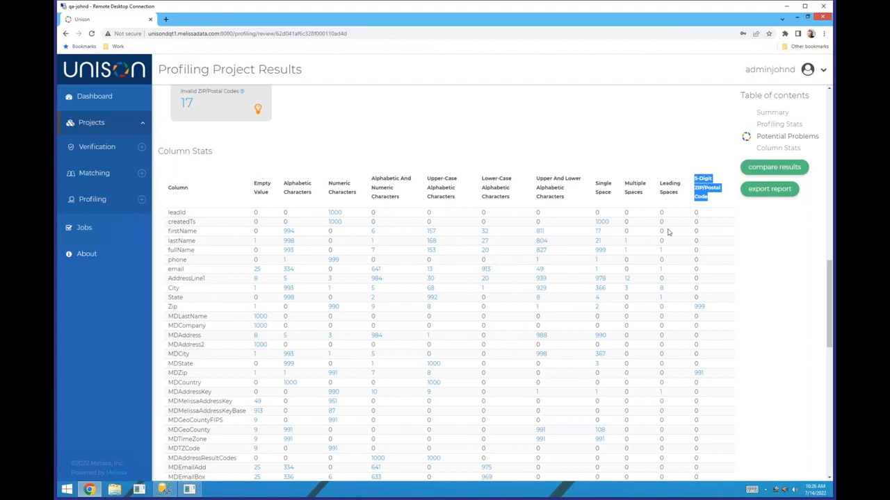
scroll(610, 248, down, 6)
scroll(348, 229, up, 2)
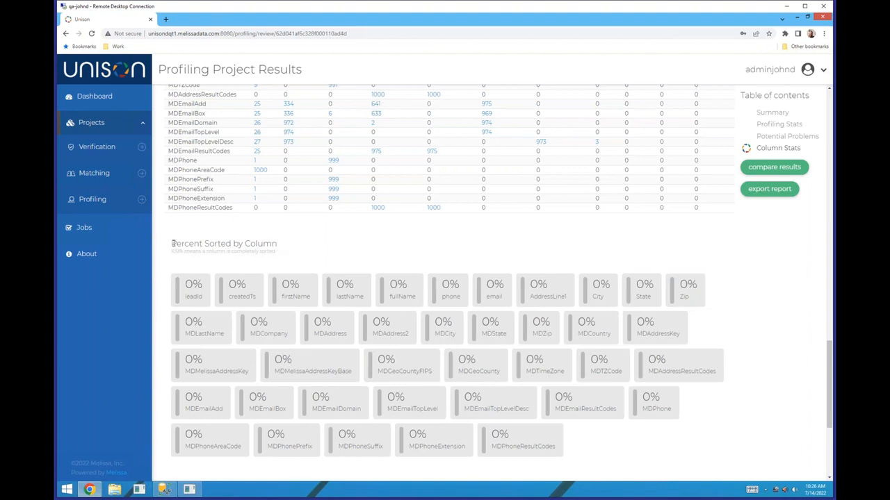
drag(174, 244, 290, 246)
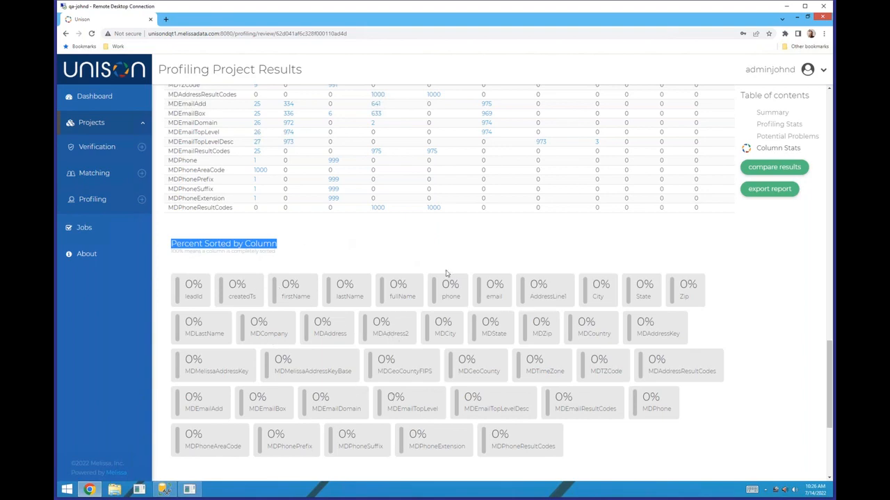
scroll(544, 265, up, 10)
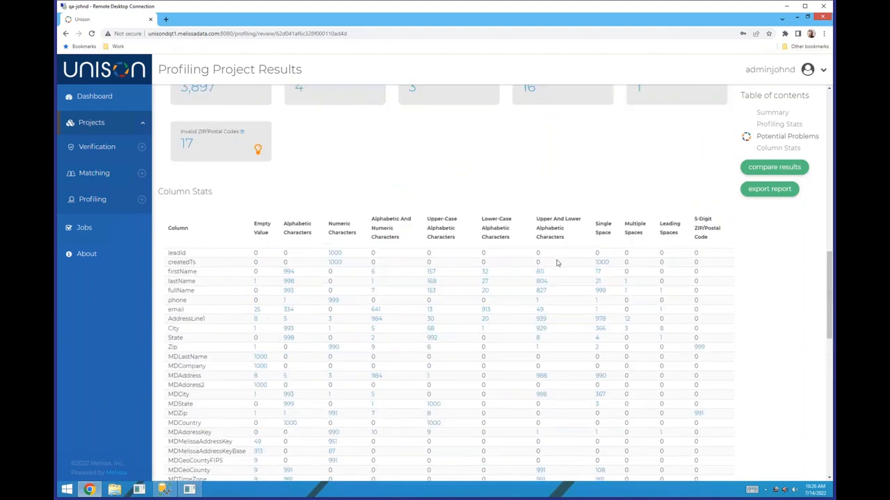
scroll(556, 263, up, 3)
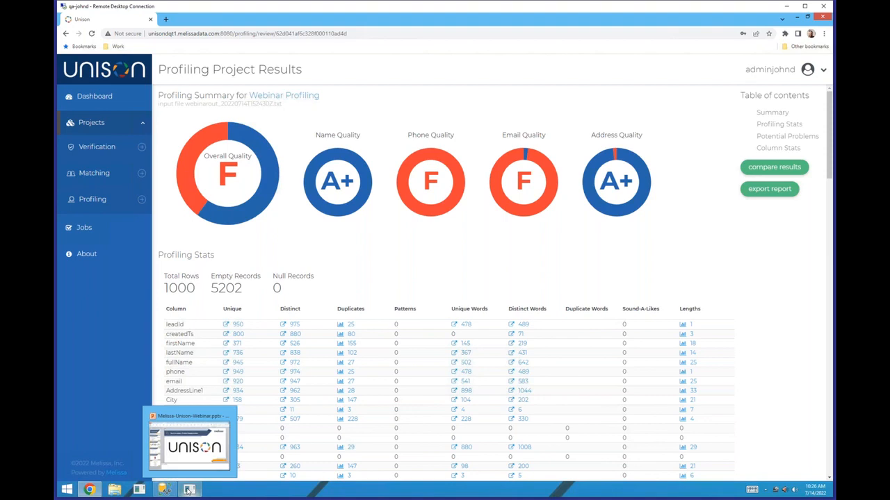
Switch to the Melissa-Unison-Webinar.pptx presentation in PowerPoint, start the slide show from slide 13 and advance to the Questions slide
click(189, 489)
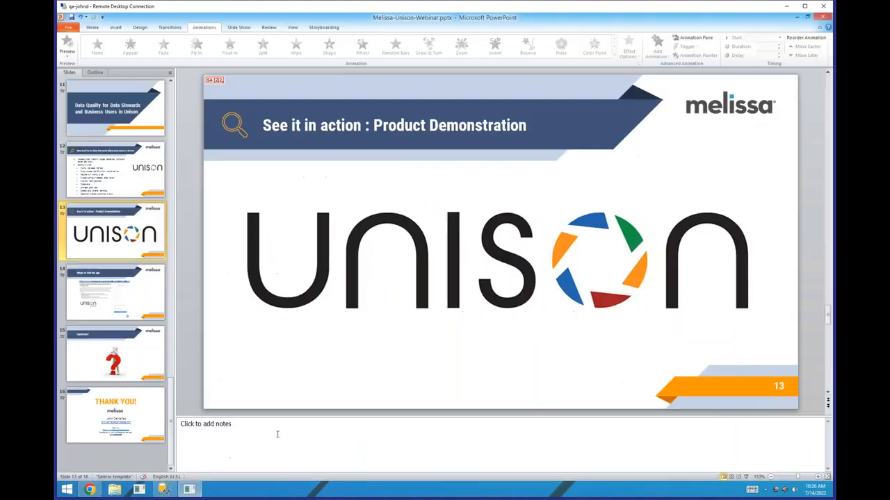
click(748, 478)
key(Right)
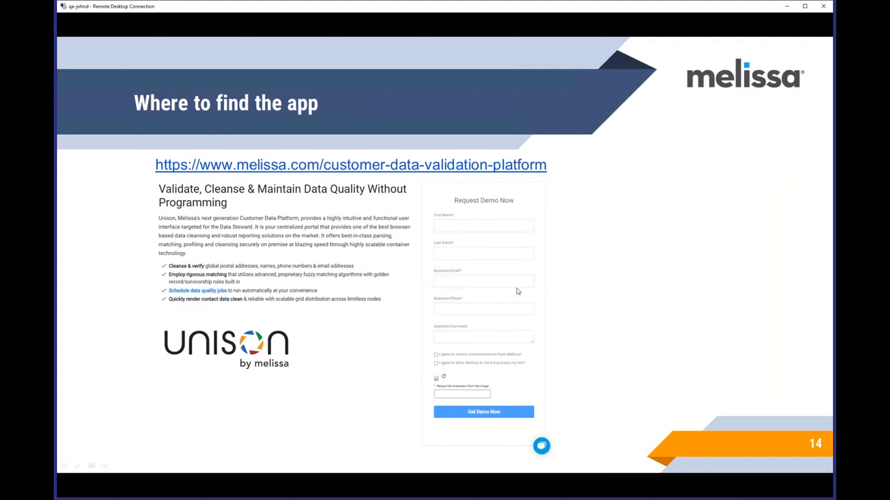
click(605, 274)
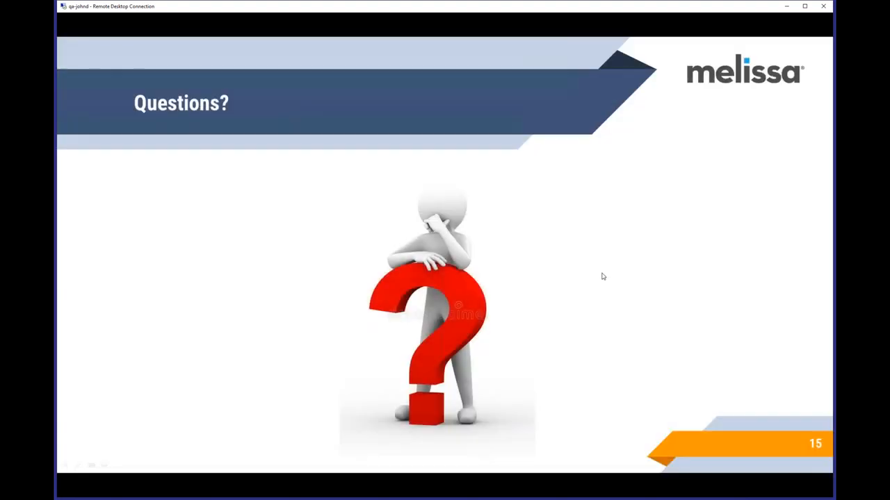